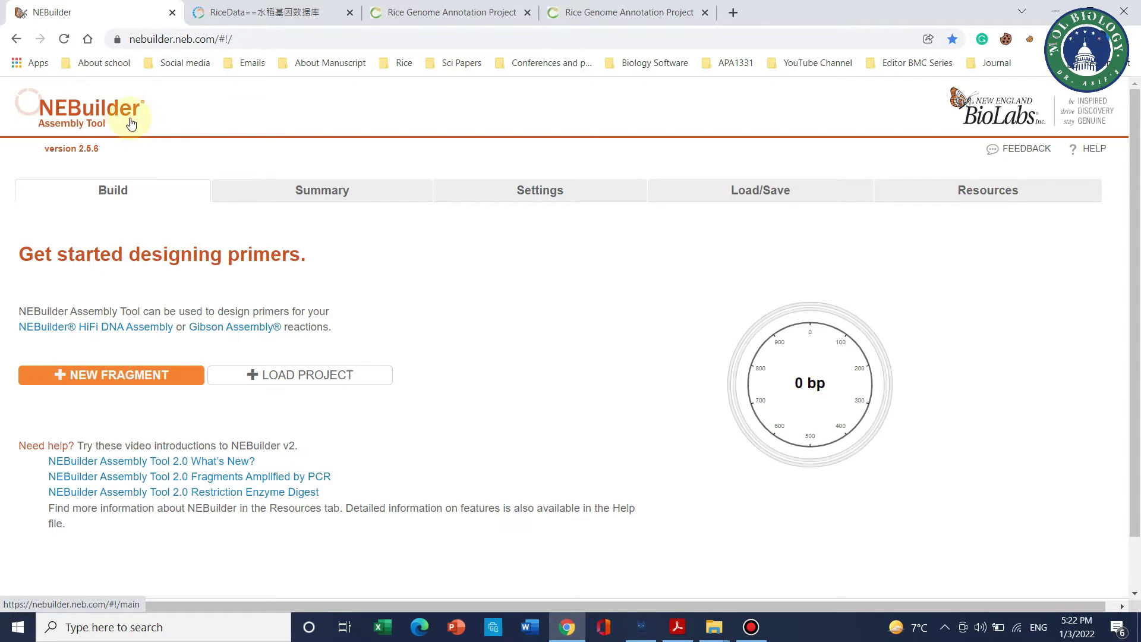
Browse the LOC_Os04g40720 genomic sequence page, clearing the existing selection on the sequence.
left_click(607, 12)
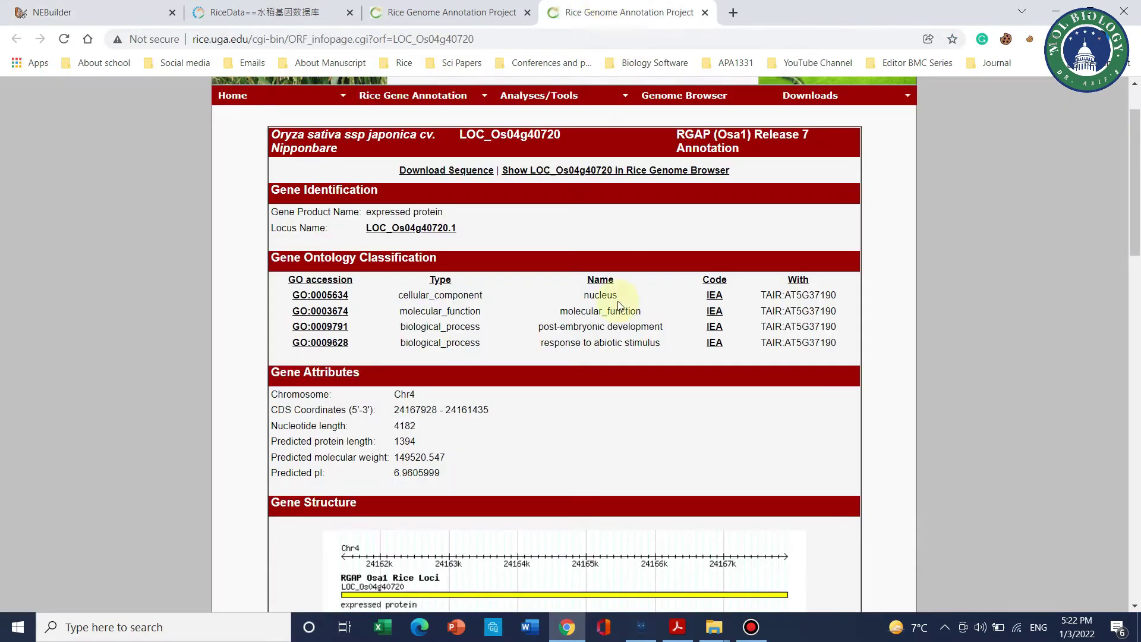
left_click(451, 12)
scroll(650, 278, "up", 15)
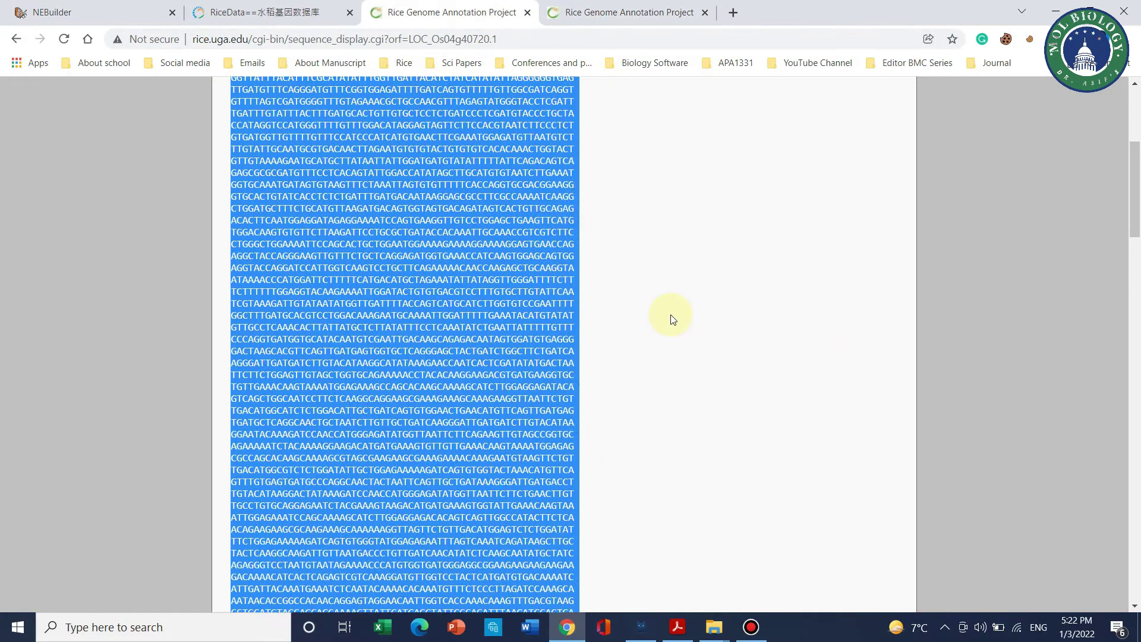
left_click(607, 266)
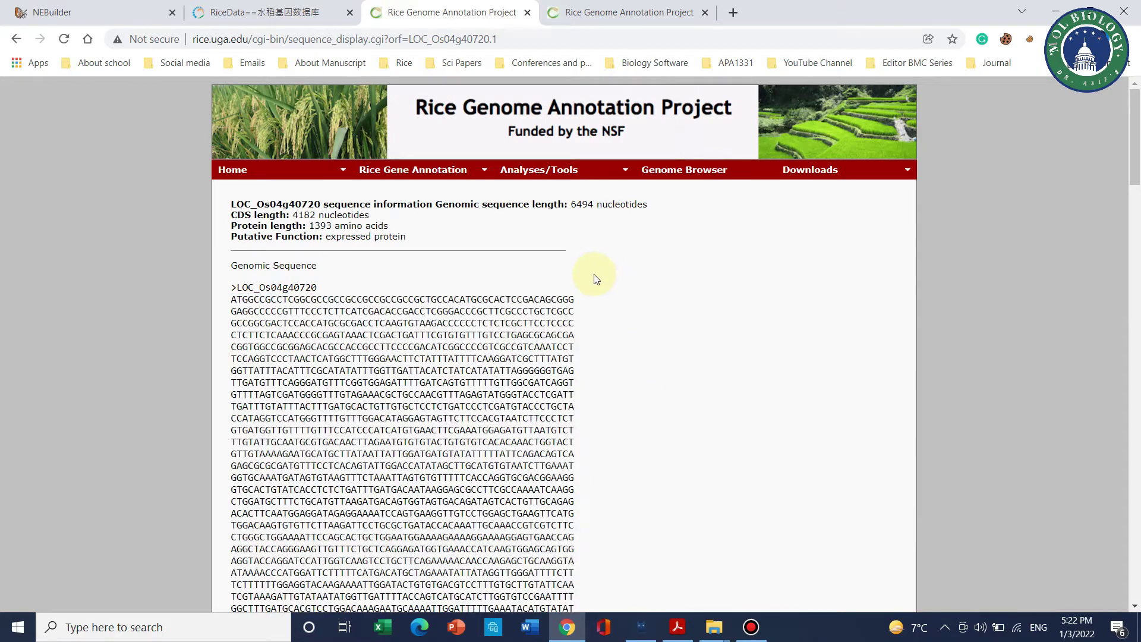
scroll(591, 280, "down", 15)
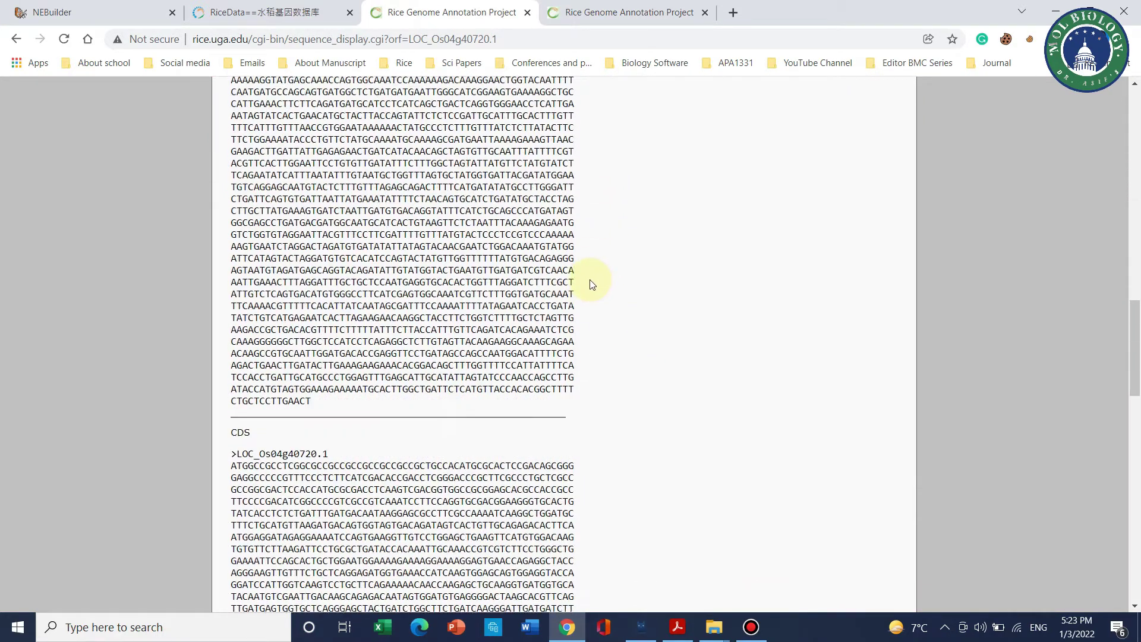
scroll(589, 283, "up", 20)
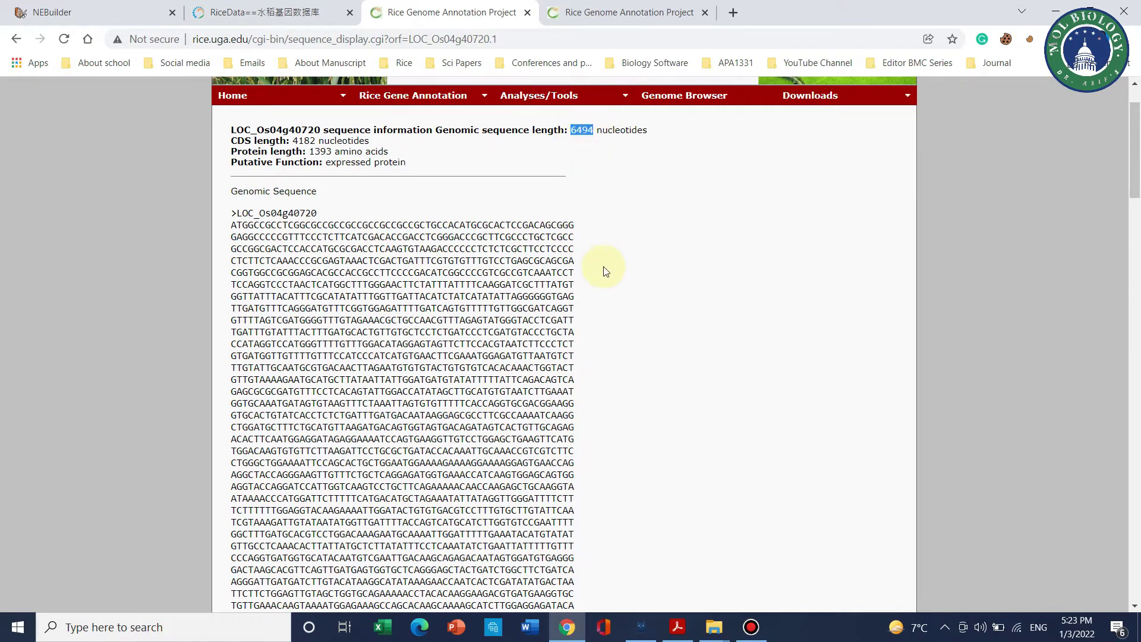
scroll(606, 271, "down", 14)
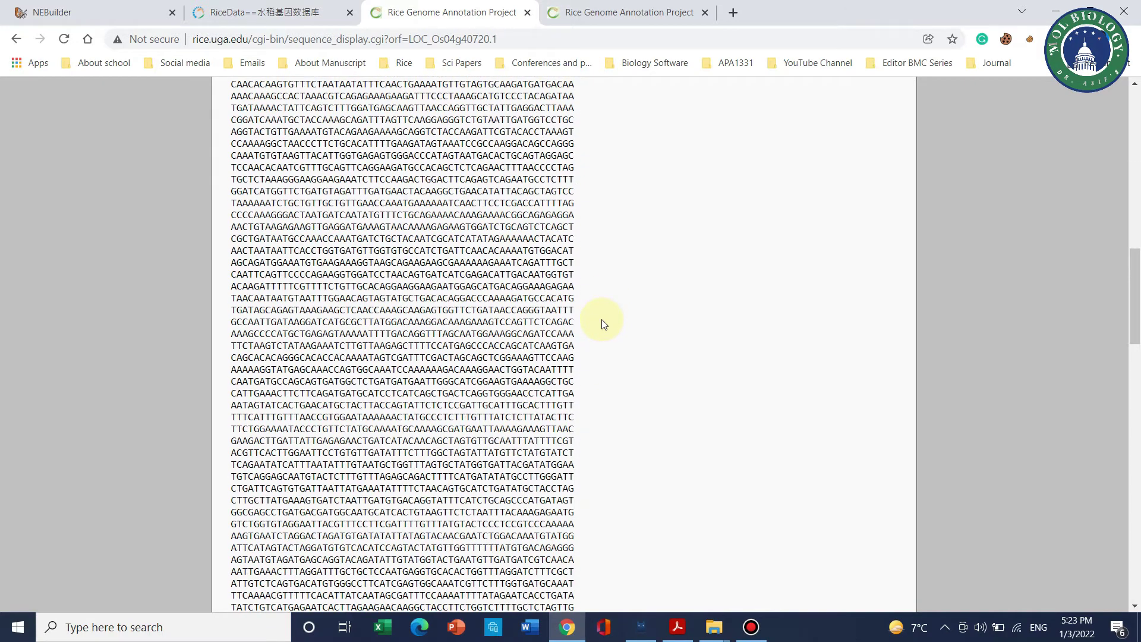
scroll(601, 319, "down", 5)
scroll(601, 319, "up", 7)
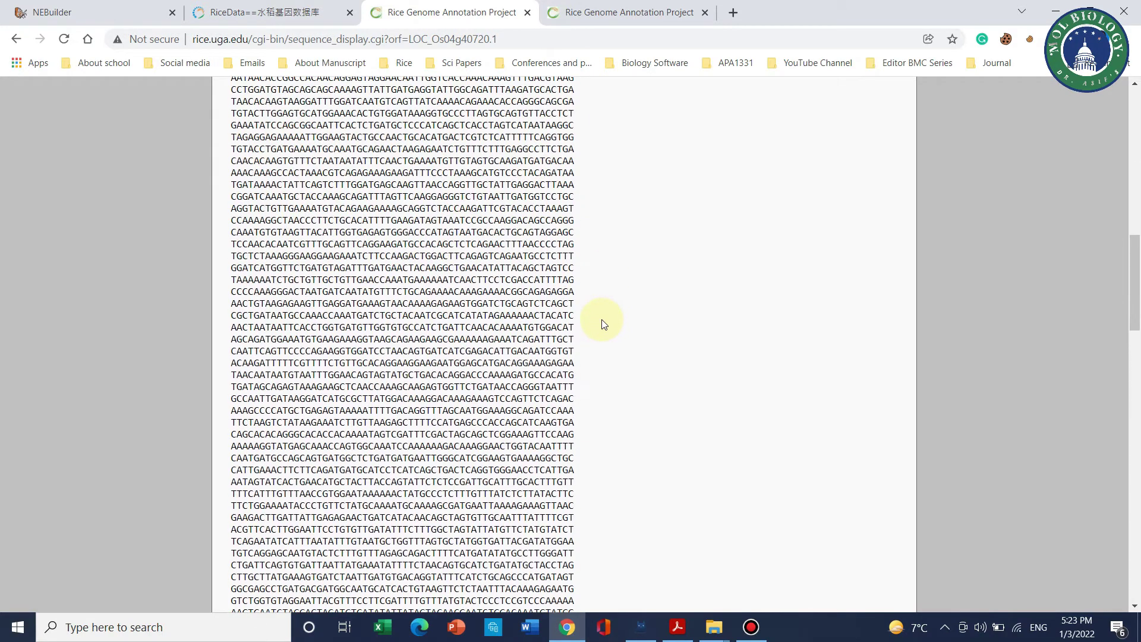
scroll(601, 320, "up", 9)
scroll(601, 322, "up", 5)
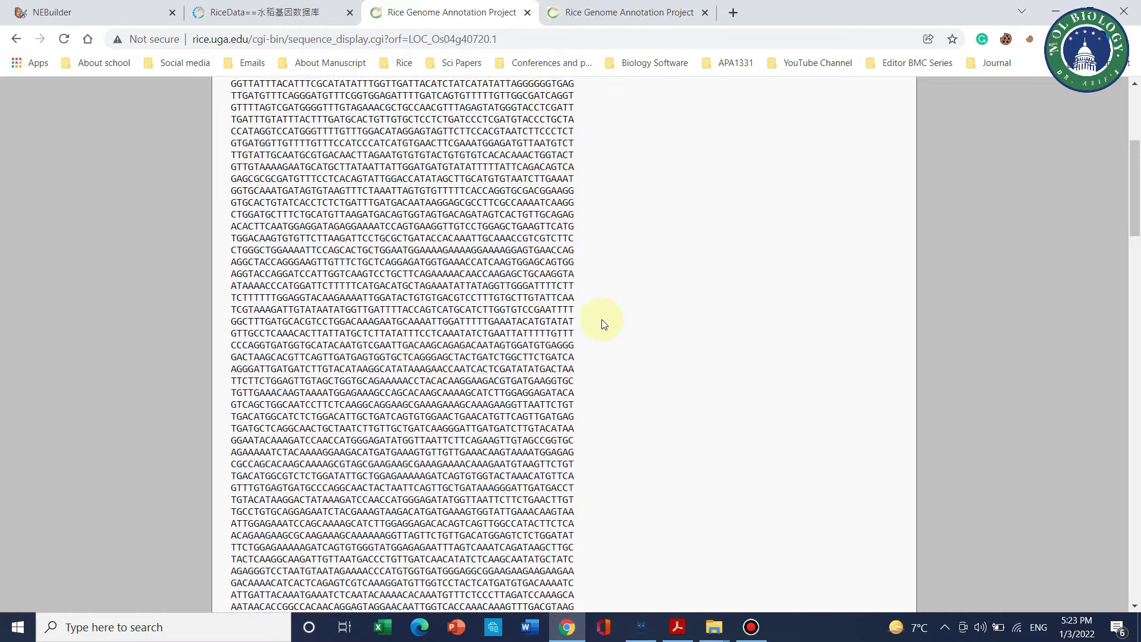
scroll(278, 303, "down", 20)
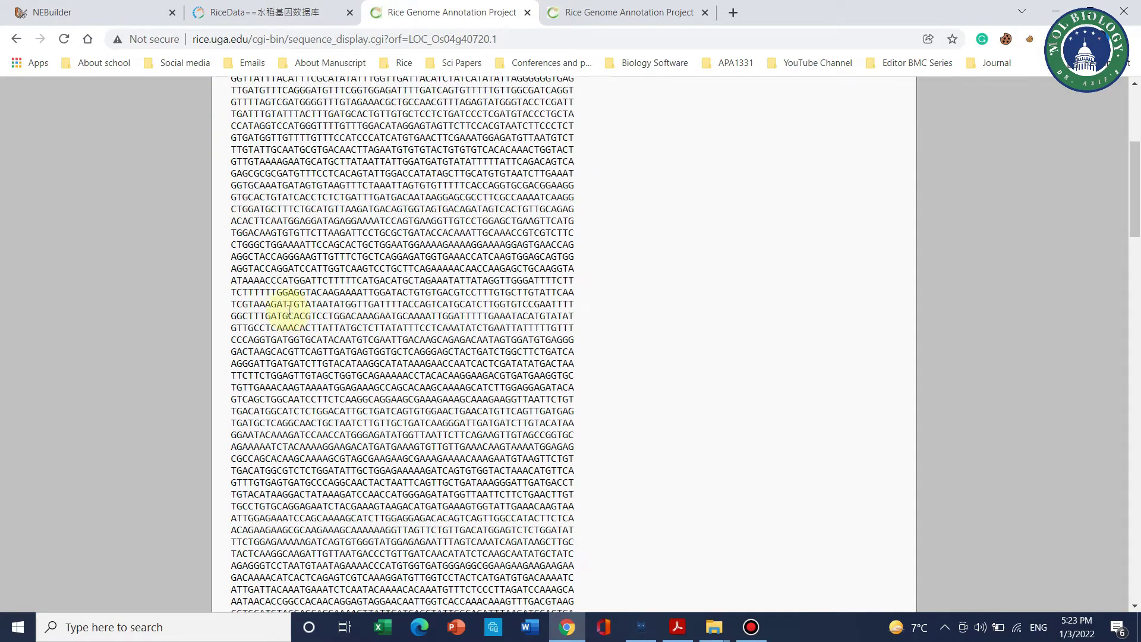
scroll(292, 308, "up", 20)
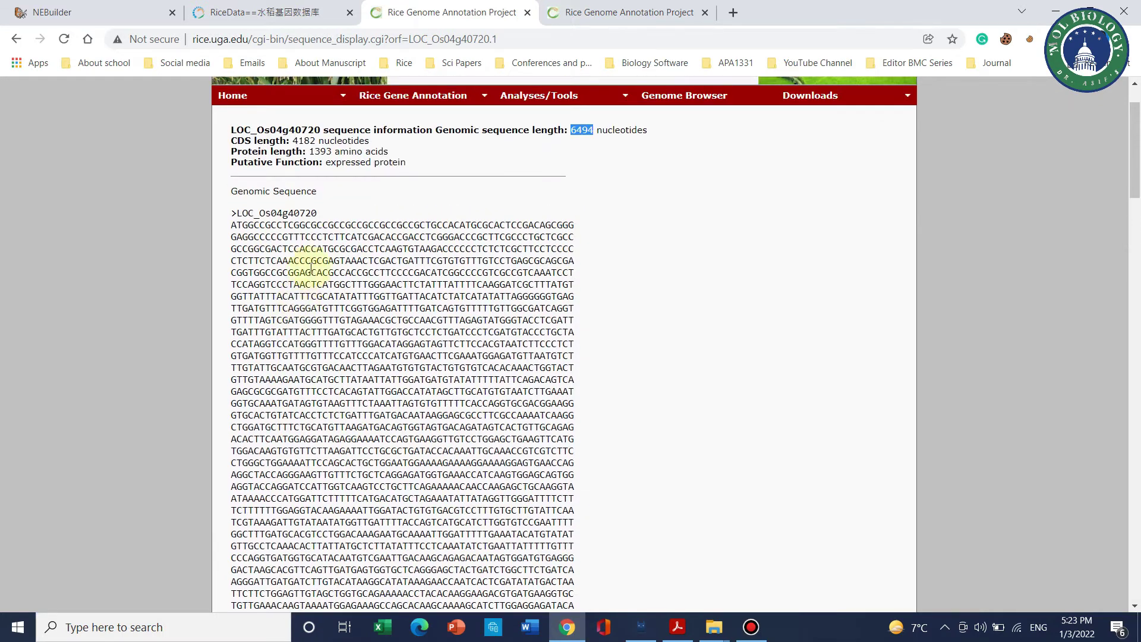
scroll(292, 308, "down", 10)
scroll(307, 259, "down", 6)
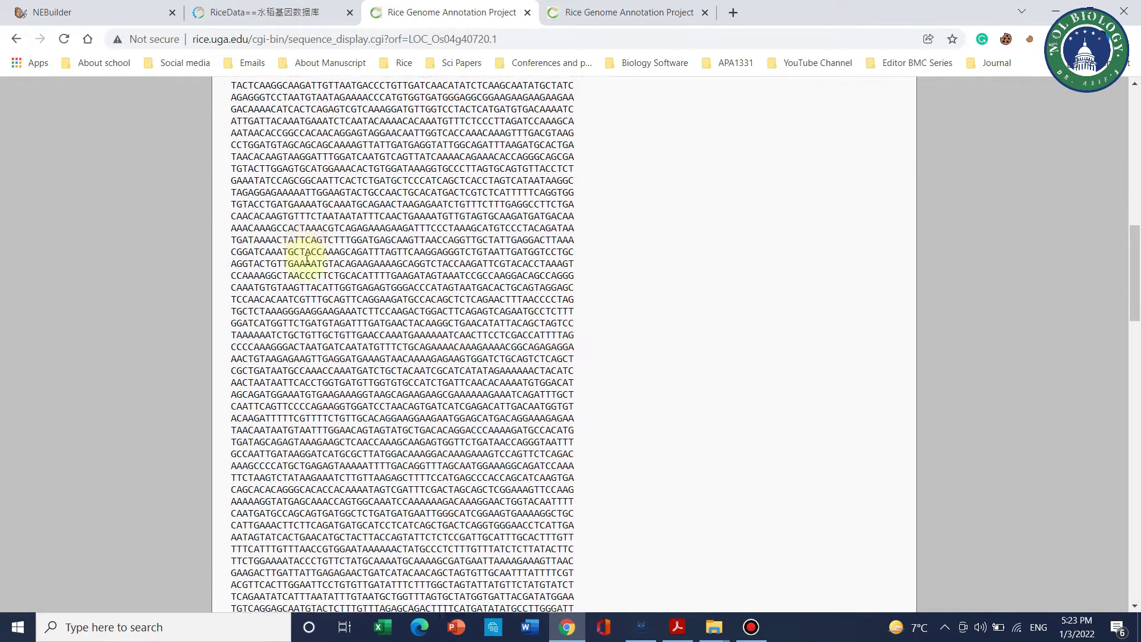
Glance at the NEBuilder primer design page, then return to the genomic sequence tab.
left_click(149, 5)
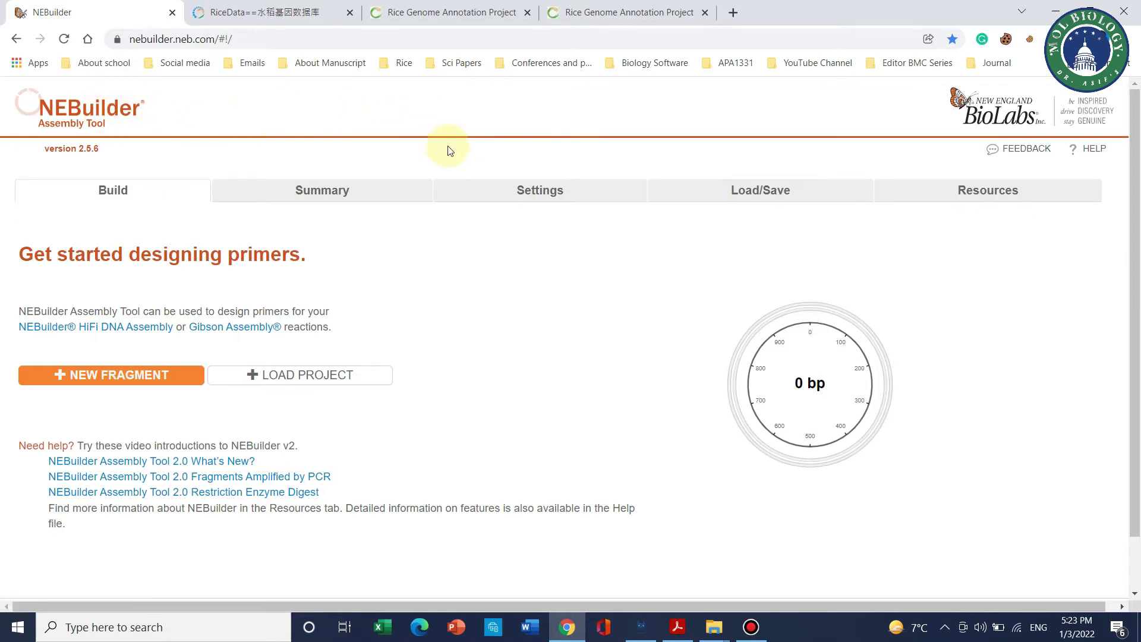
left_click(633, 12)
scroll(587, 241, "down", 2)
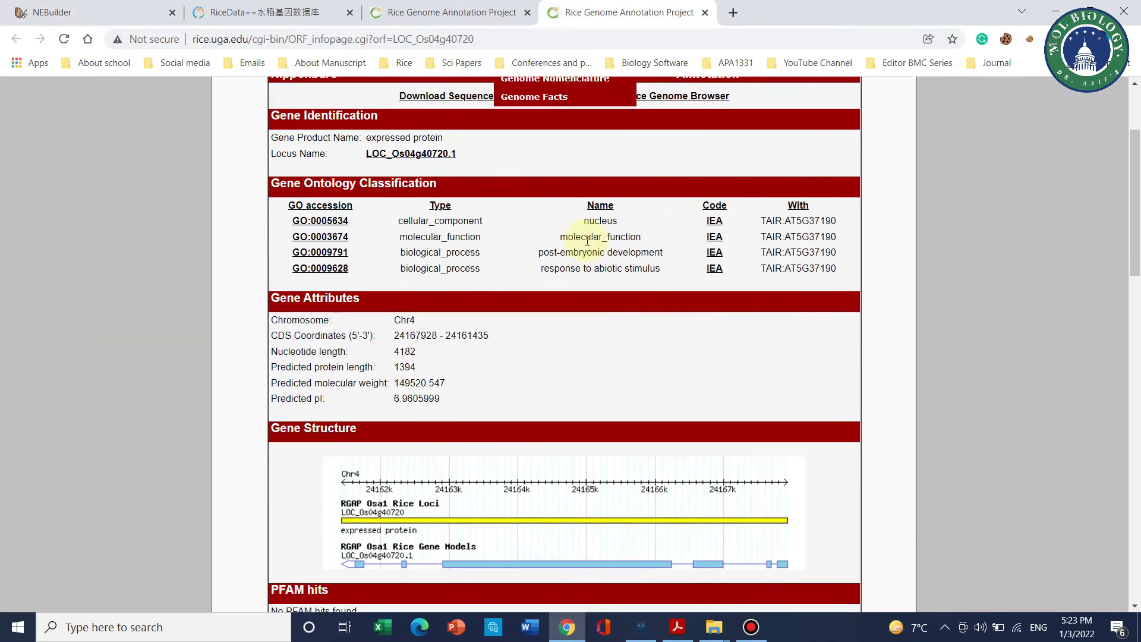
key("ctrl+shift+Tab")
scroll(415, 486, "up", 4)
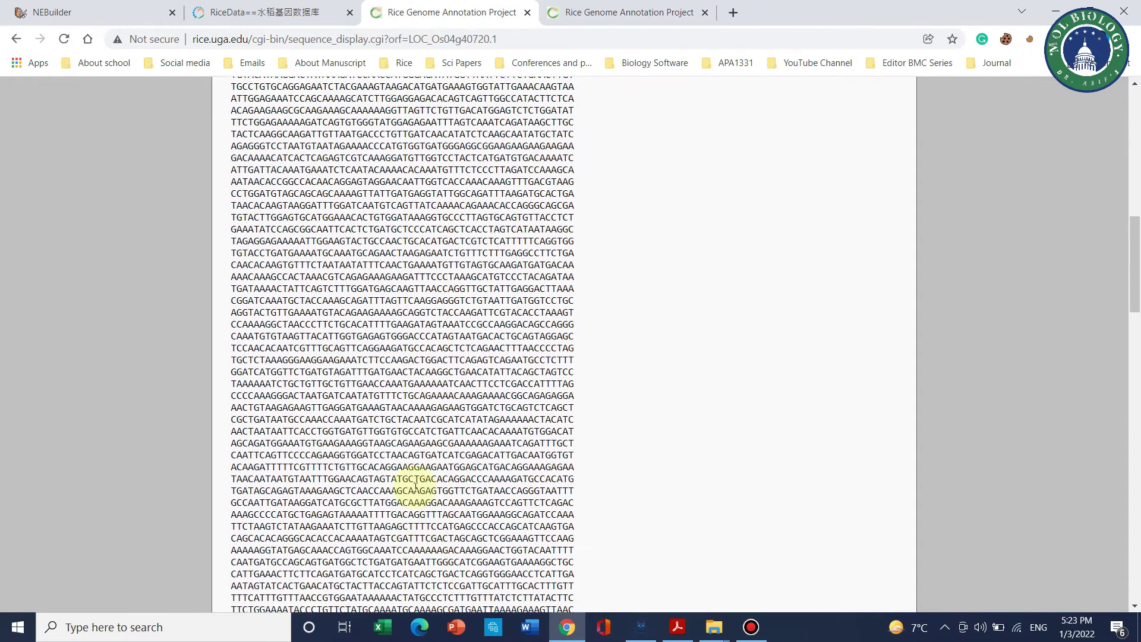
scroll(415, 487, "up", 10)
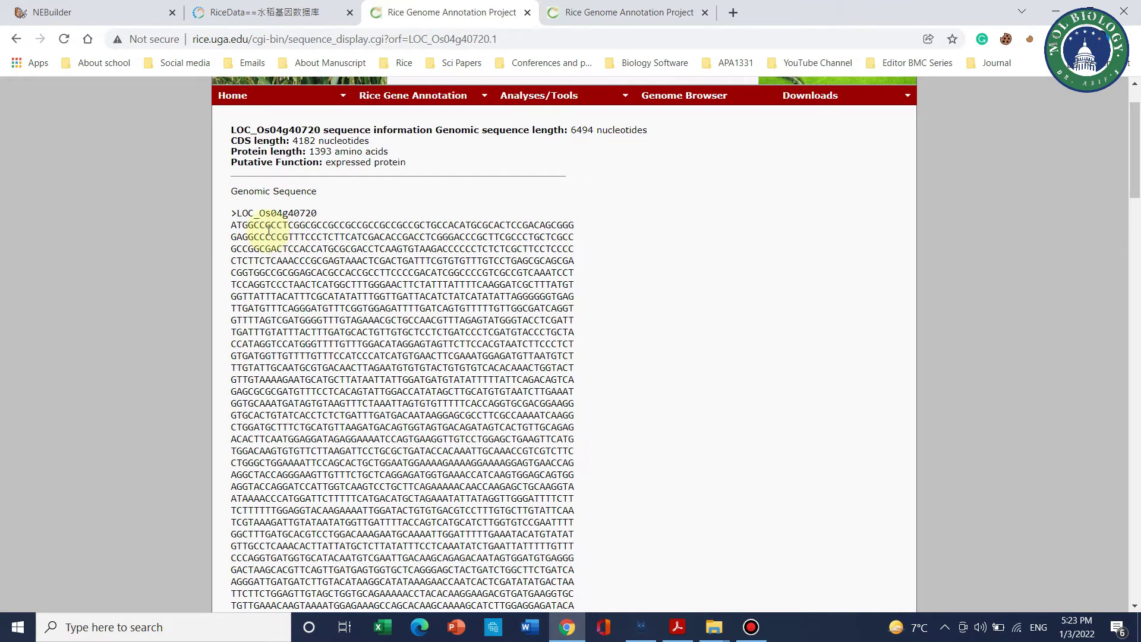
Copy the entire LOC_Os04g40720 genomic sequence and launch Microsoft Word.
left_click_drag(234, 226, 319, 394)
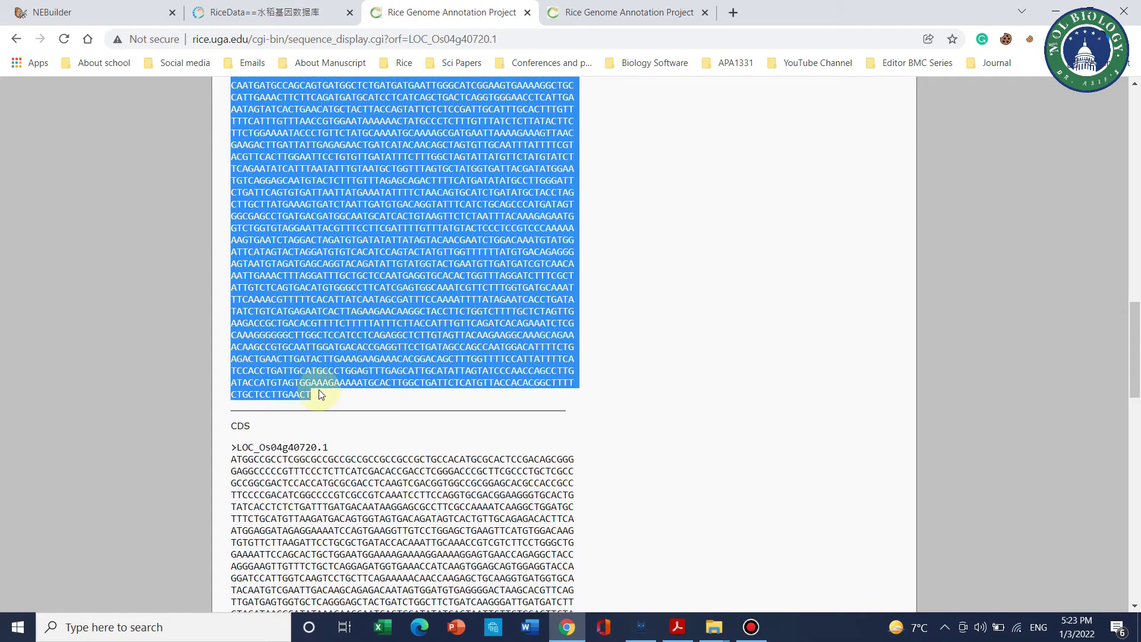
right_click(327, 260)
left_click(341, 272)
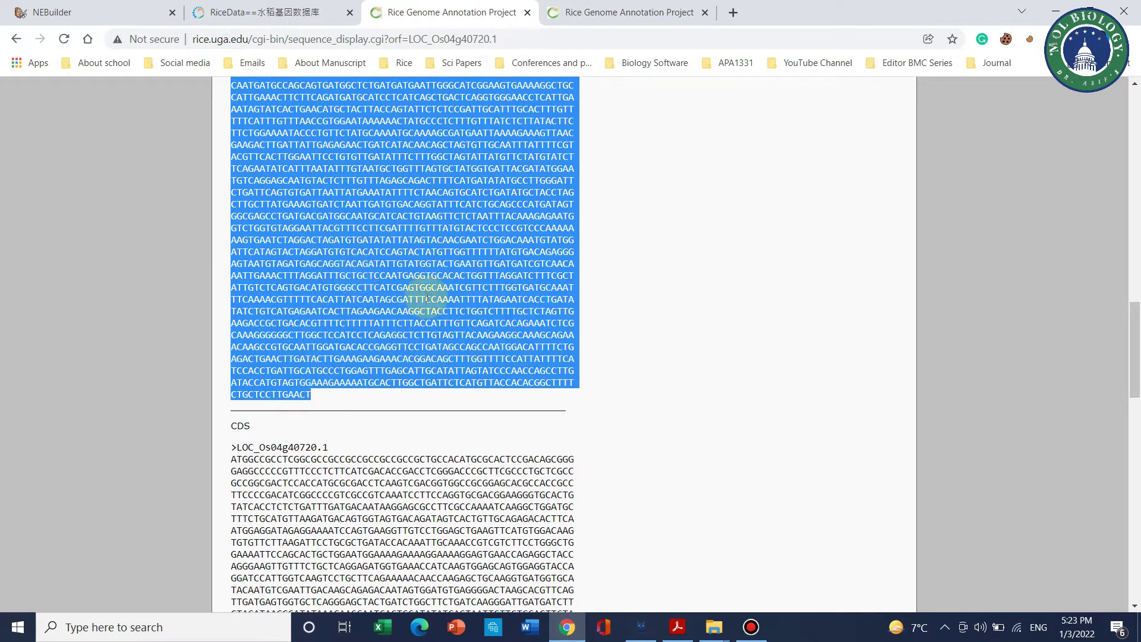
left_click(530, 627)
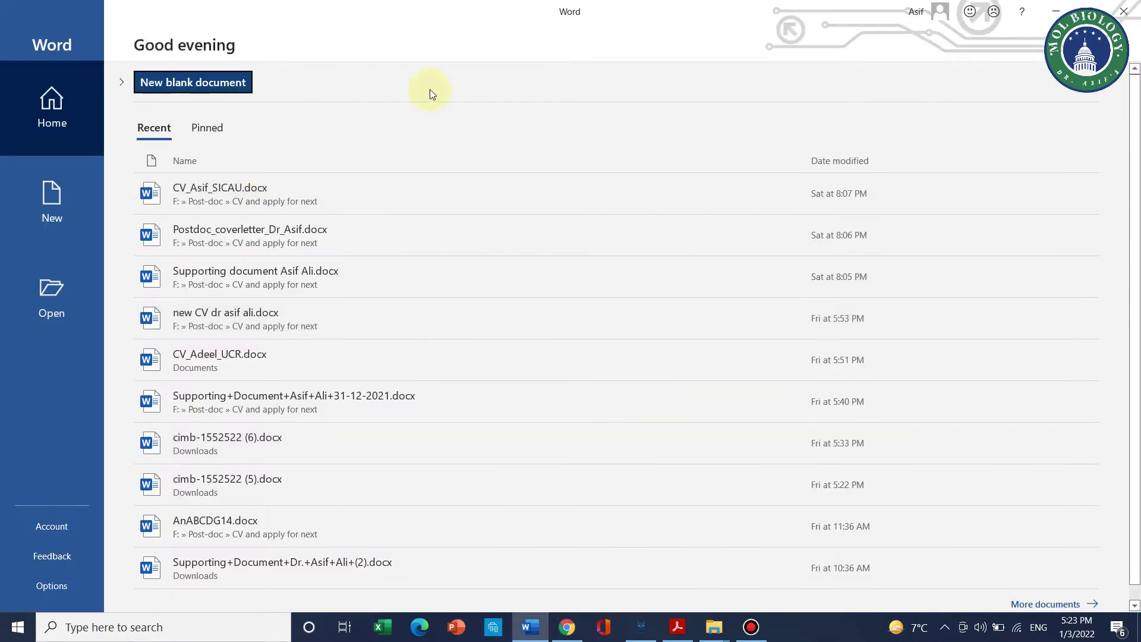
Create a new blank document and paste the genomic DNA sequence into it.
left_click(71, 223)
left_click(261, 177)
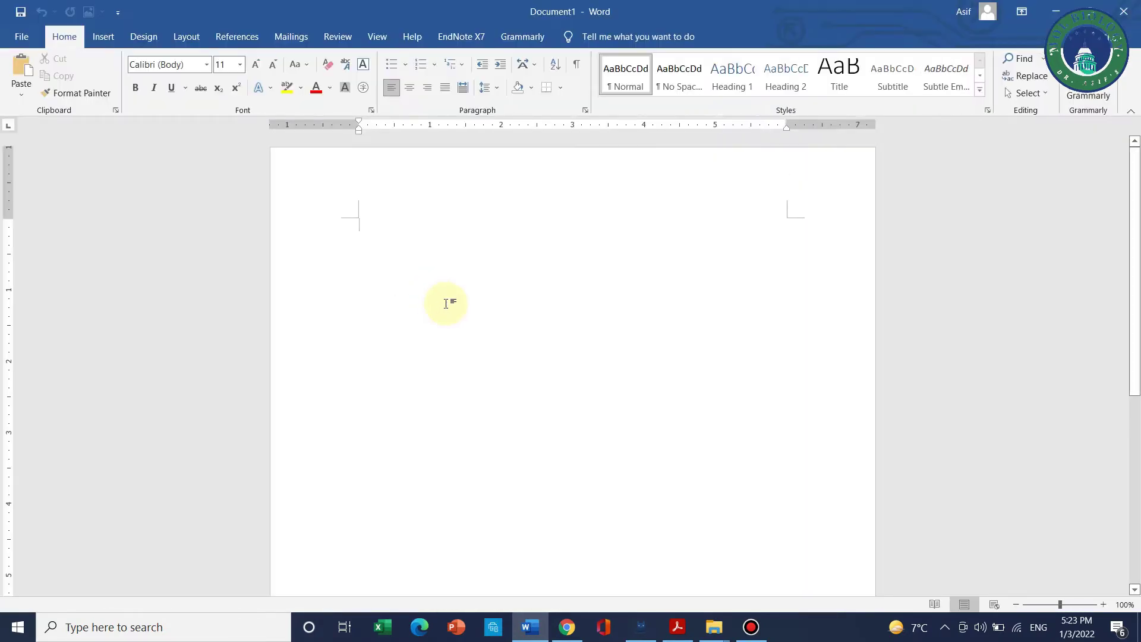
key("ctrl+v")
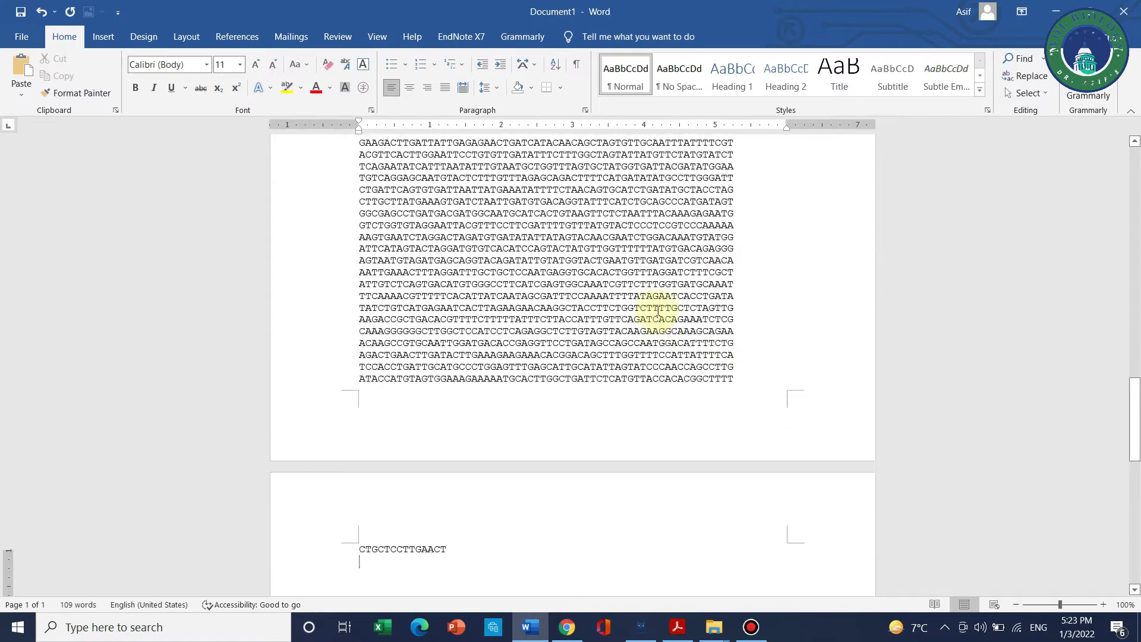
Select the DNA sequence text on the first page.
scroll(657, 311, "up", 15)
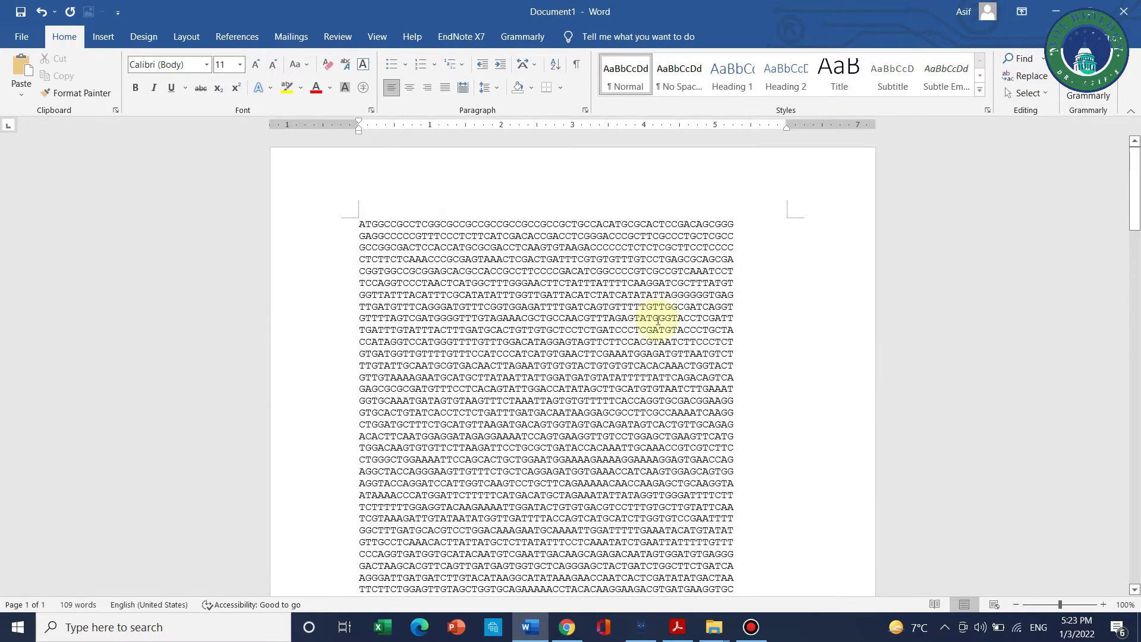
scroll(656, 352, "down", 11)
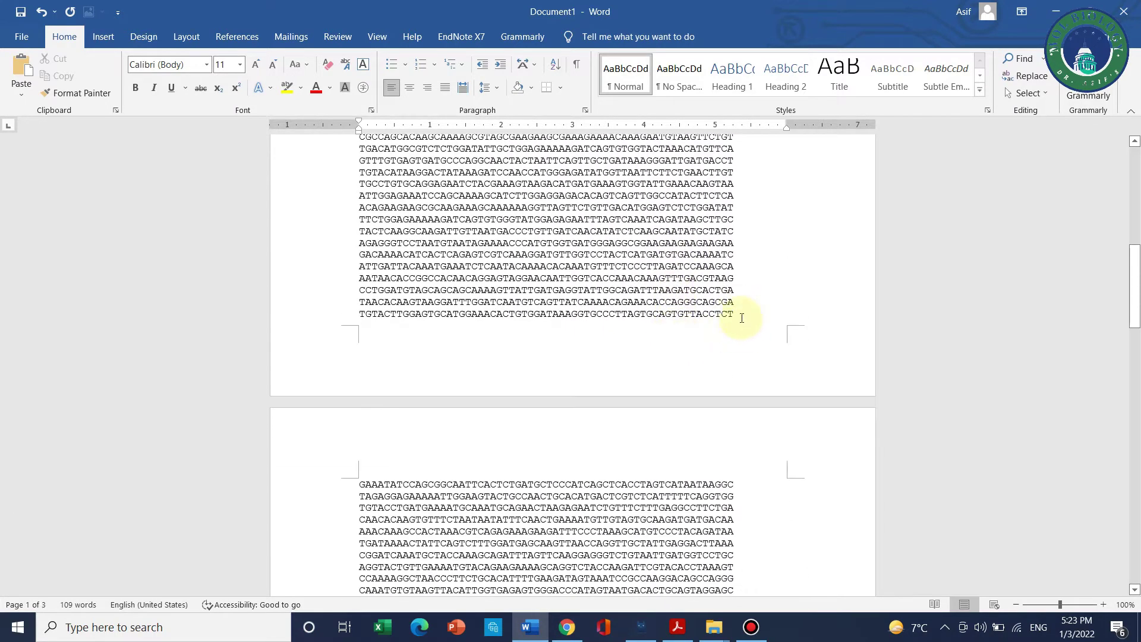
left_click(741, 318)
scroll(741, 318, "up", 10)
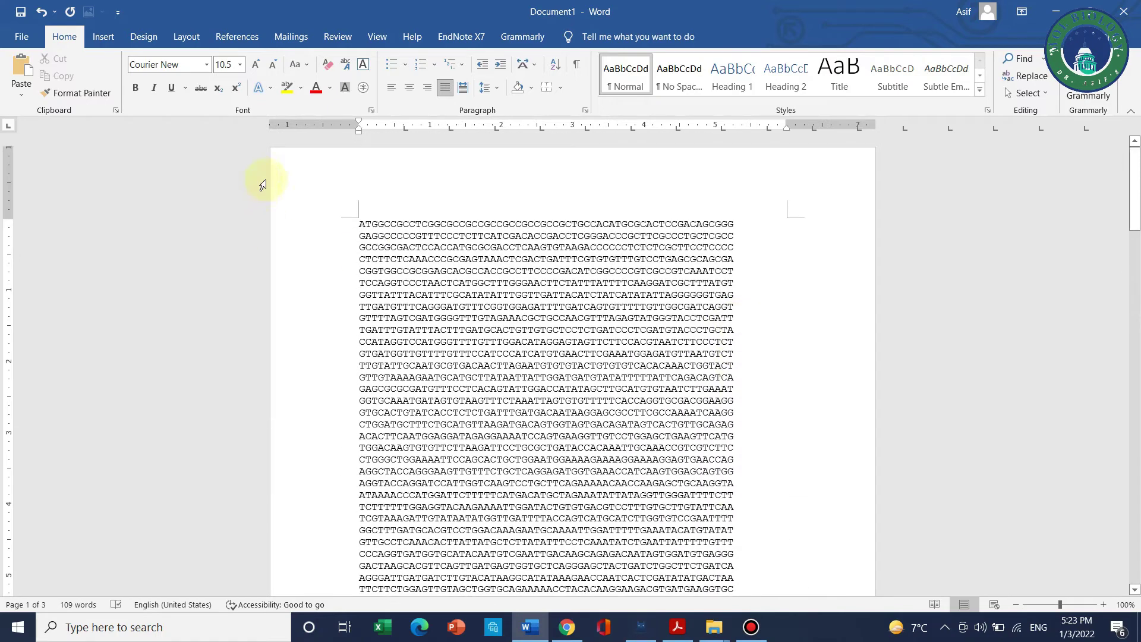
left_click_drag(358, 221, 732, 380)
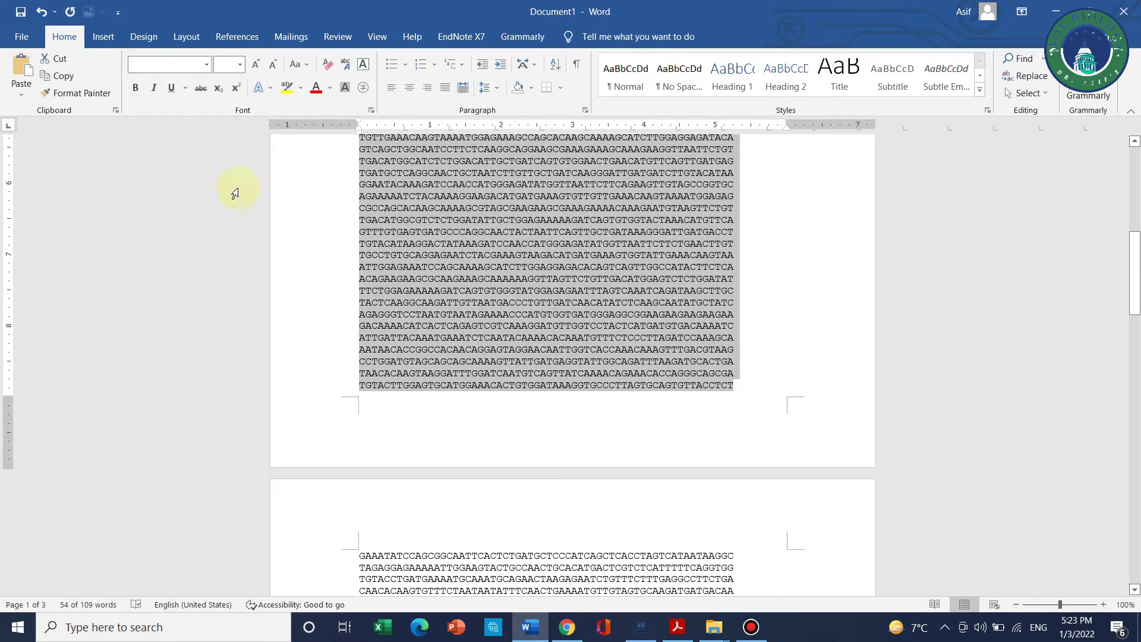
Highlight the page 1 sequence in yellow and the page 2 sequence in bright green.
left_click(301, 89)
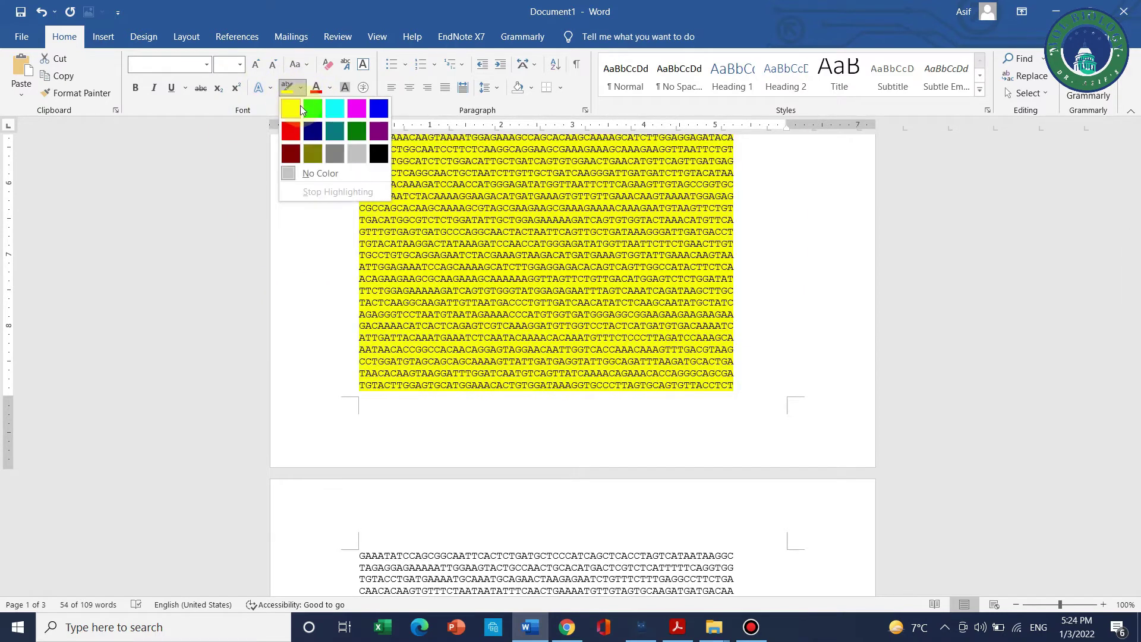
left_click(289, 105)
scroll(407, 471, "down", 8)
left_click(422, 399)
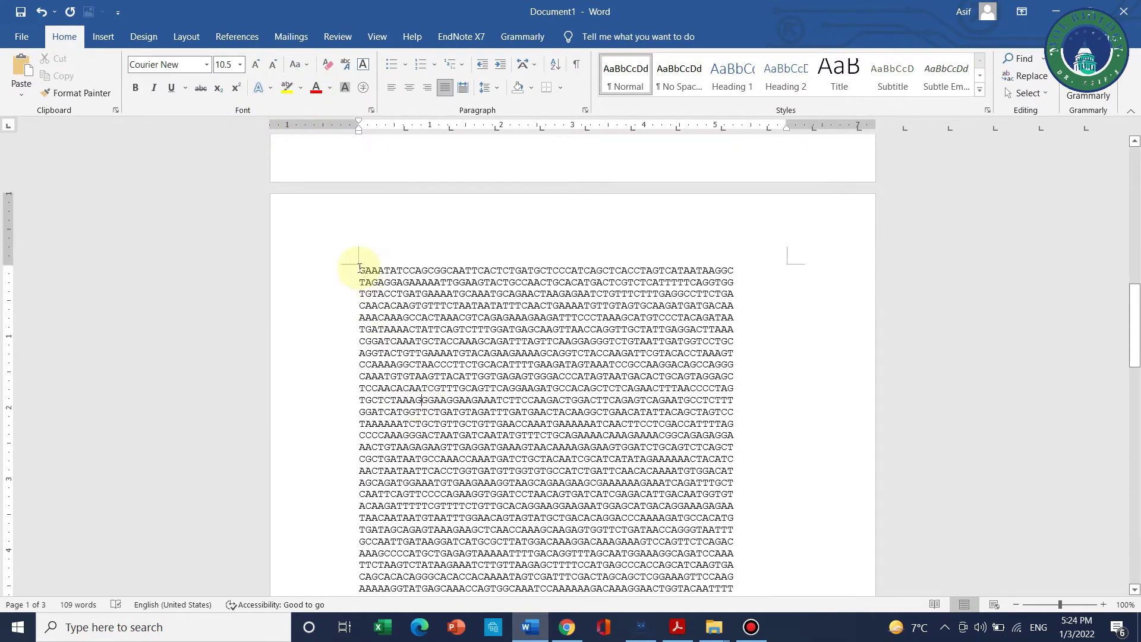
left_click_drag(373, 283, 477, 467)
left_click(301, 88)
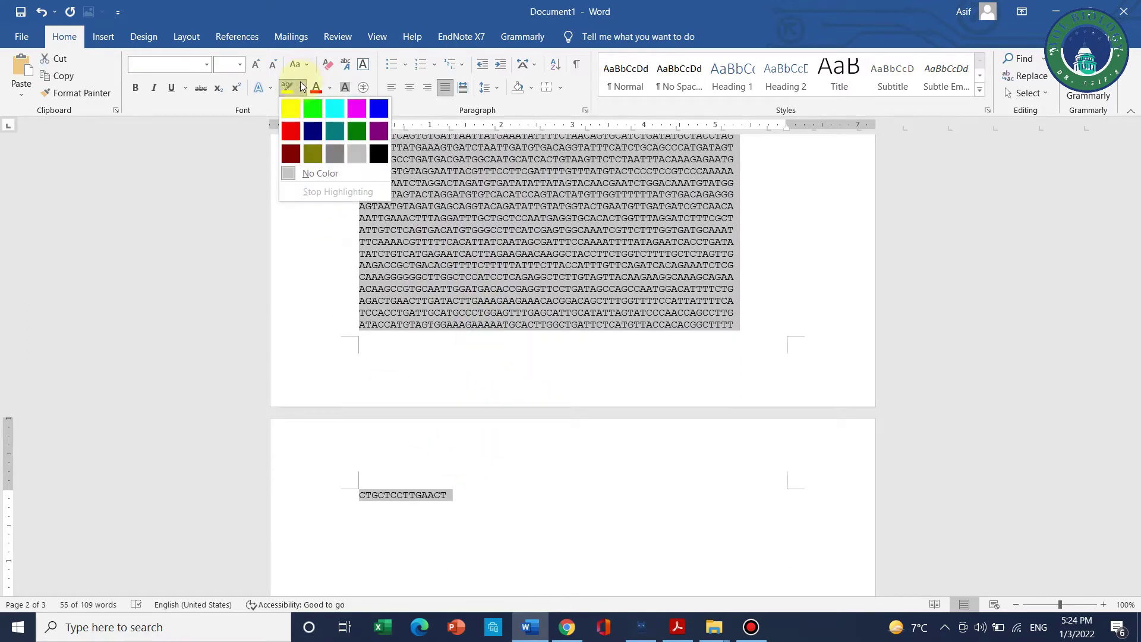
left_click(309, 107)
left_click(421, 362)
Copy the yellow-highlighted sequence on page 1 and bring Chrome to the front.
scroll(421, 363, "up", 10)
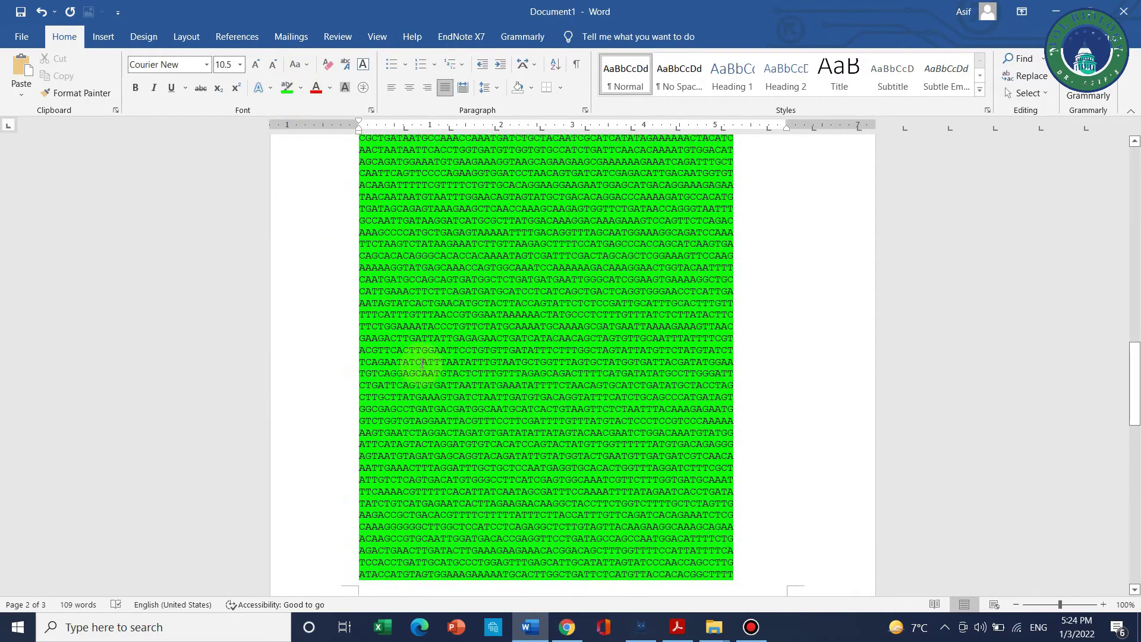
scroll(422, 362, "up", 15)
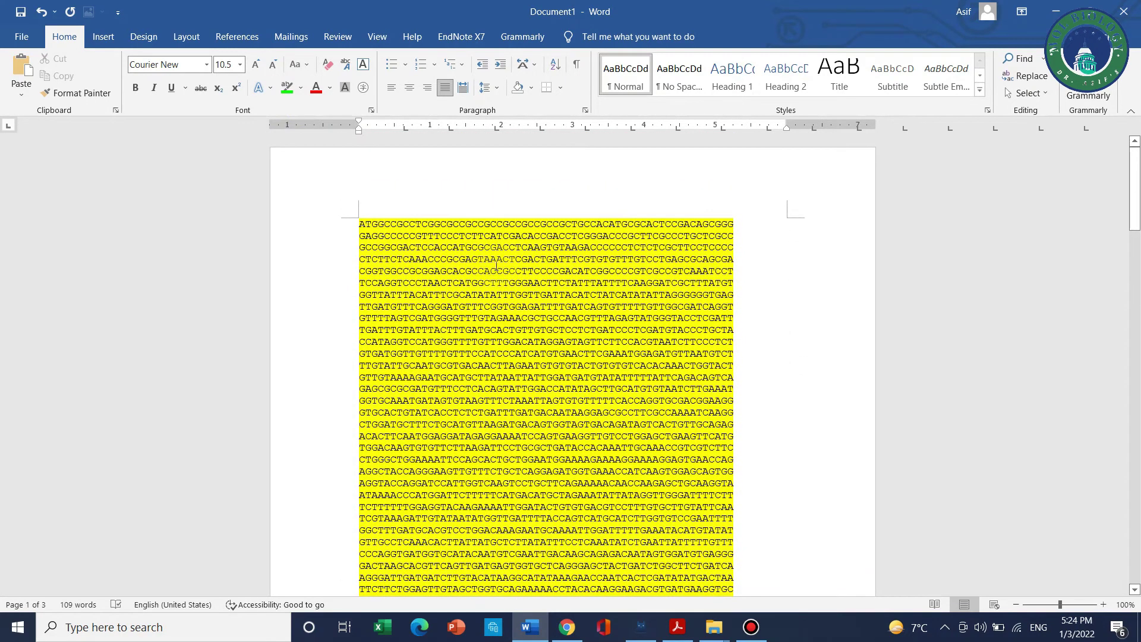
scroll(497, 266, "down", 9)
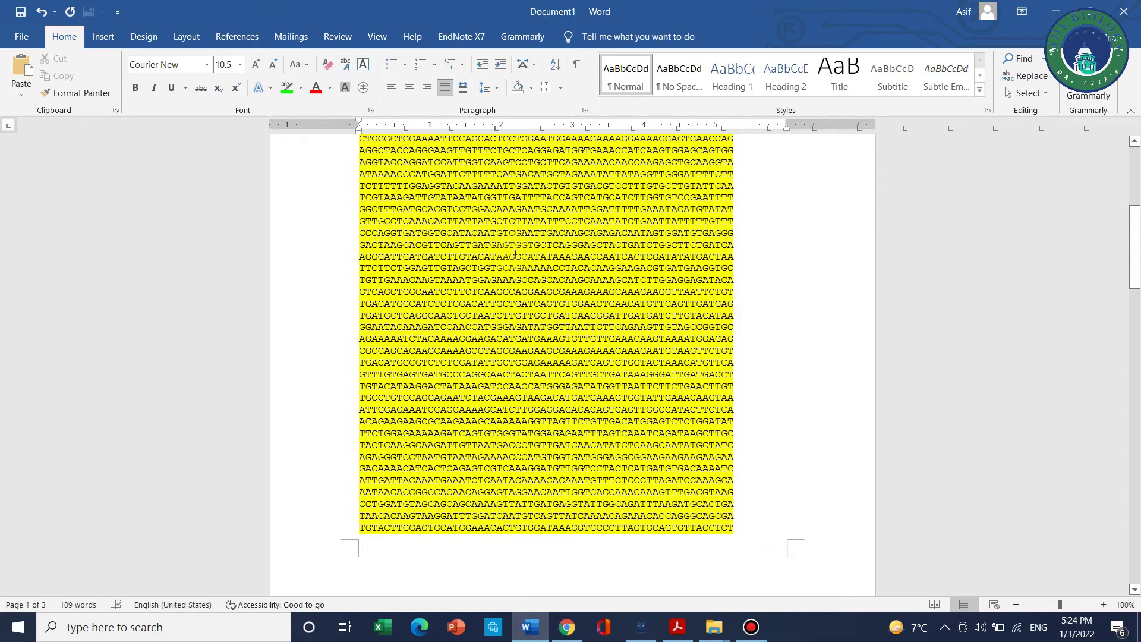
scroll(515, 254, "down", 7)
scroll(515, 254, "up", 12)
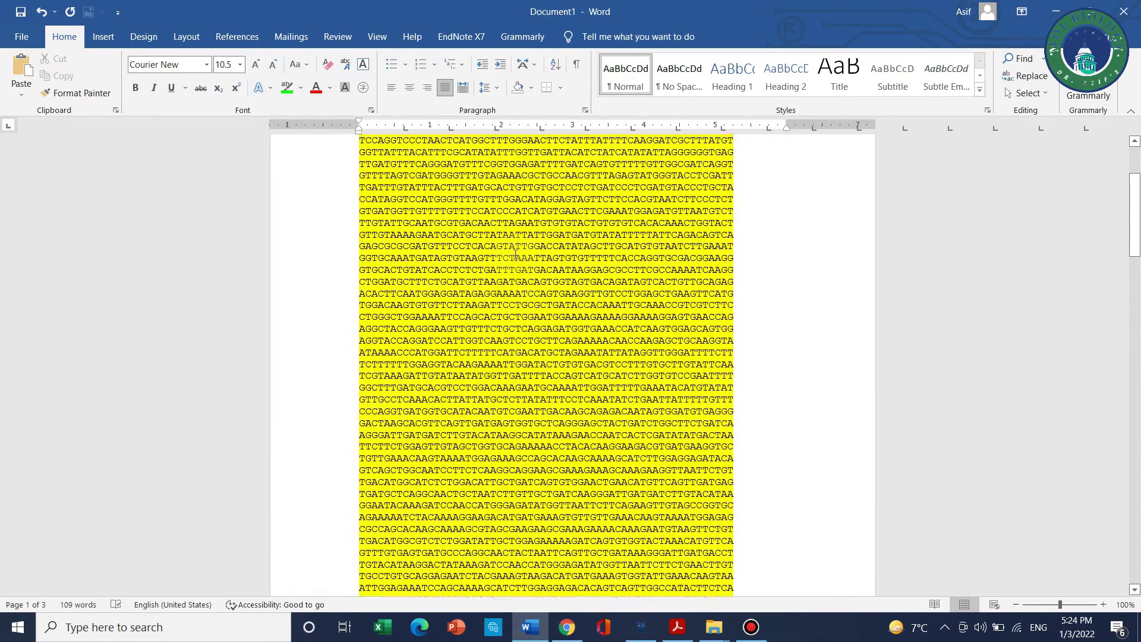
scroll(514, 254, "up", 4)
scroll(515, 254, "down", 3)
scroll(514, 254, "up", 3)
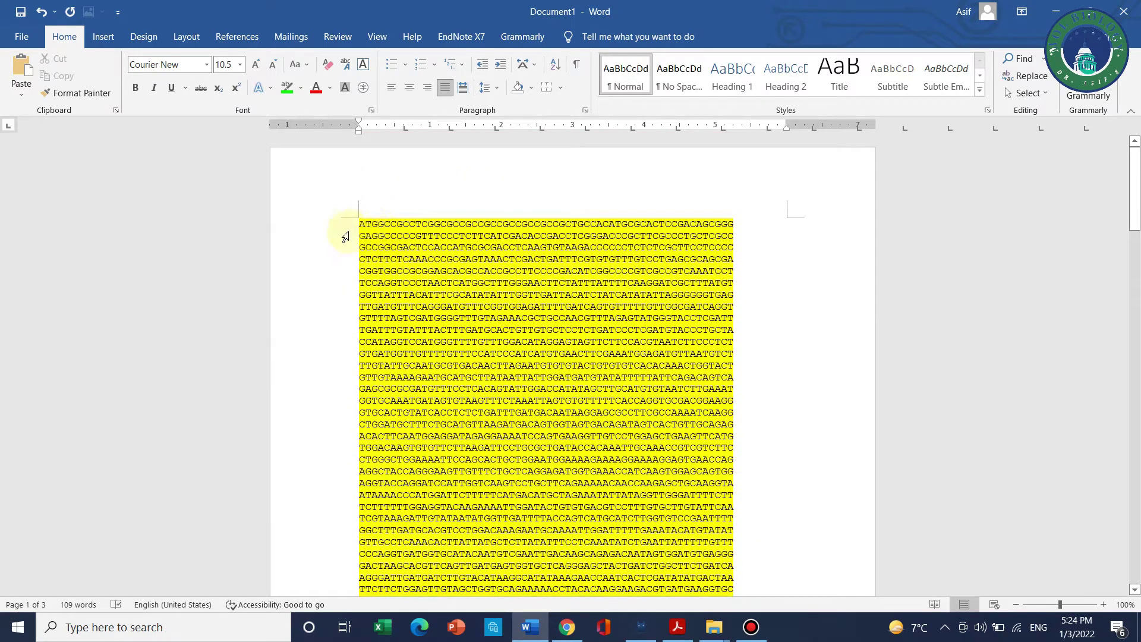
left_click_drag(381, 252, 722, 386)
right_click(510, 273)
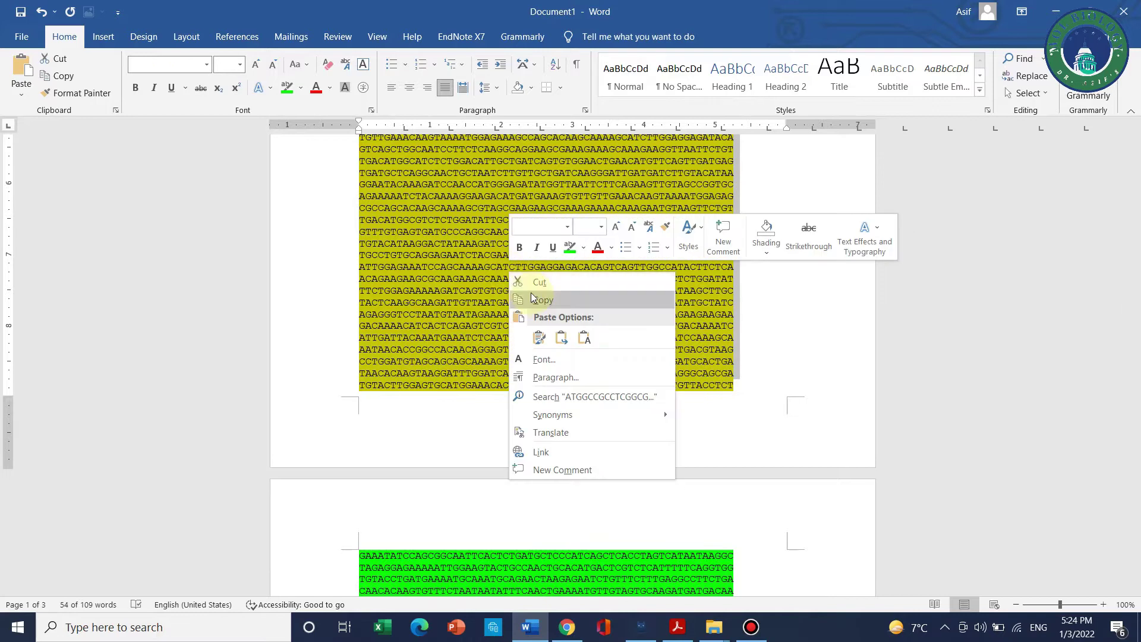
left_click(541, 301)
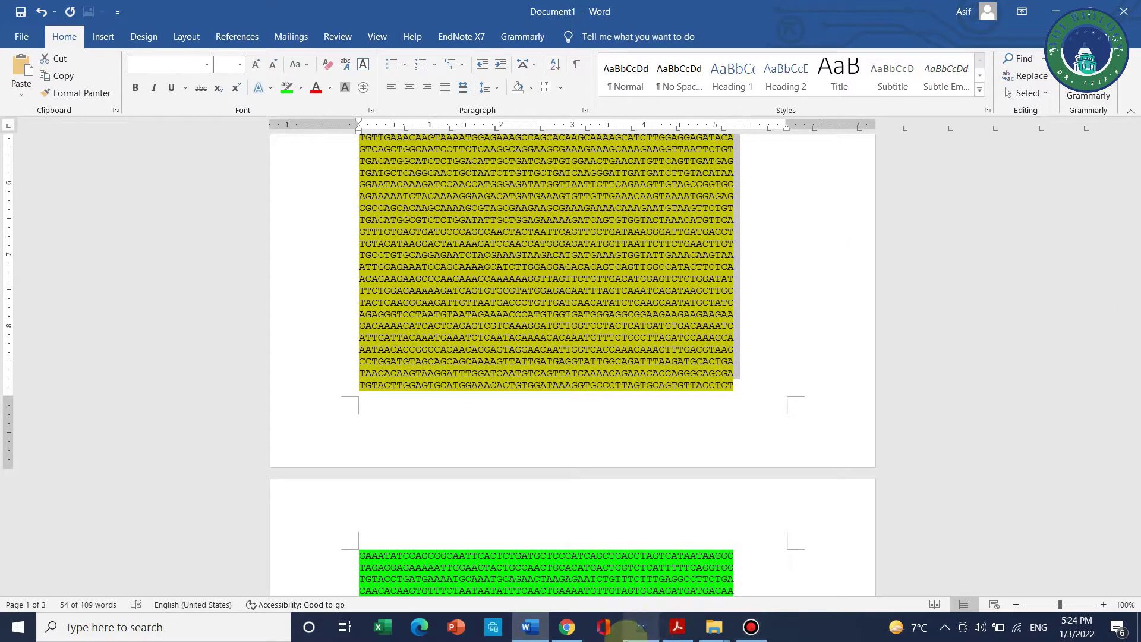
left_click(564, 629)
In a new tab, search Google for 'nebuilder assembly tool' and open the NEBuilder result.
left_click(735, 12)
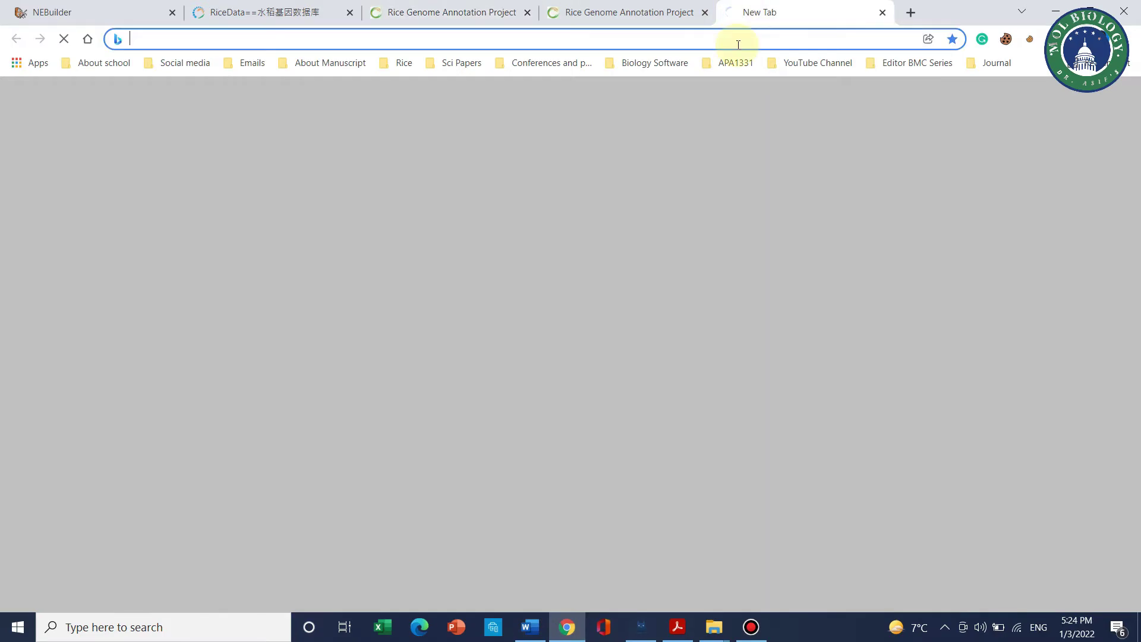
type("g")
key("Return")
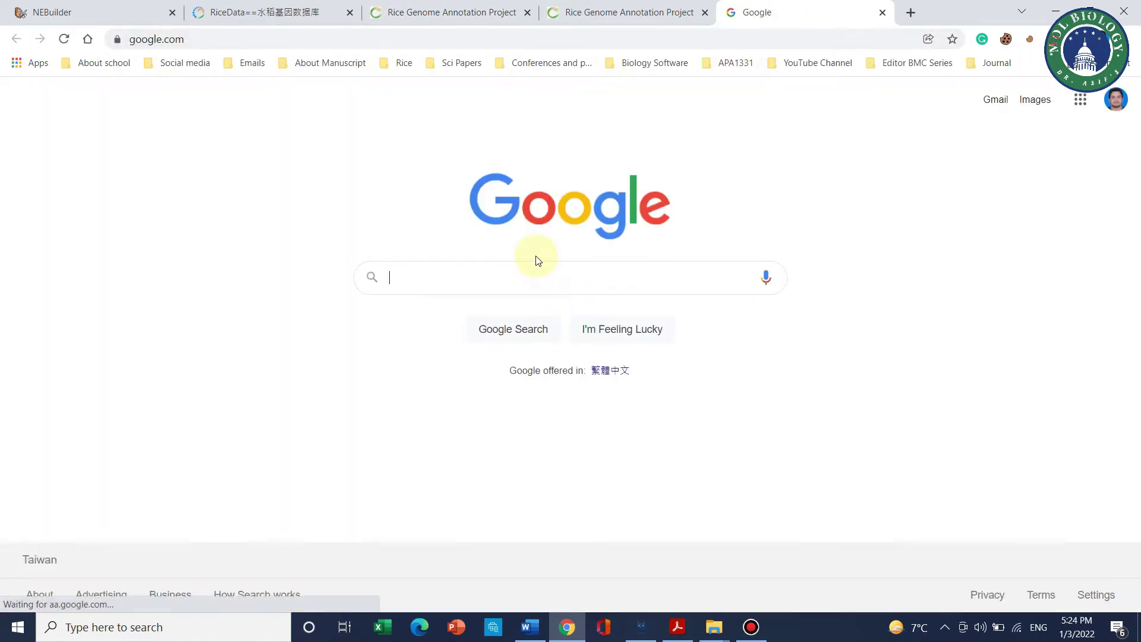
type("nEb")
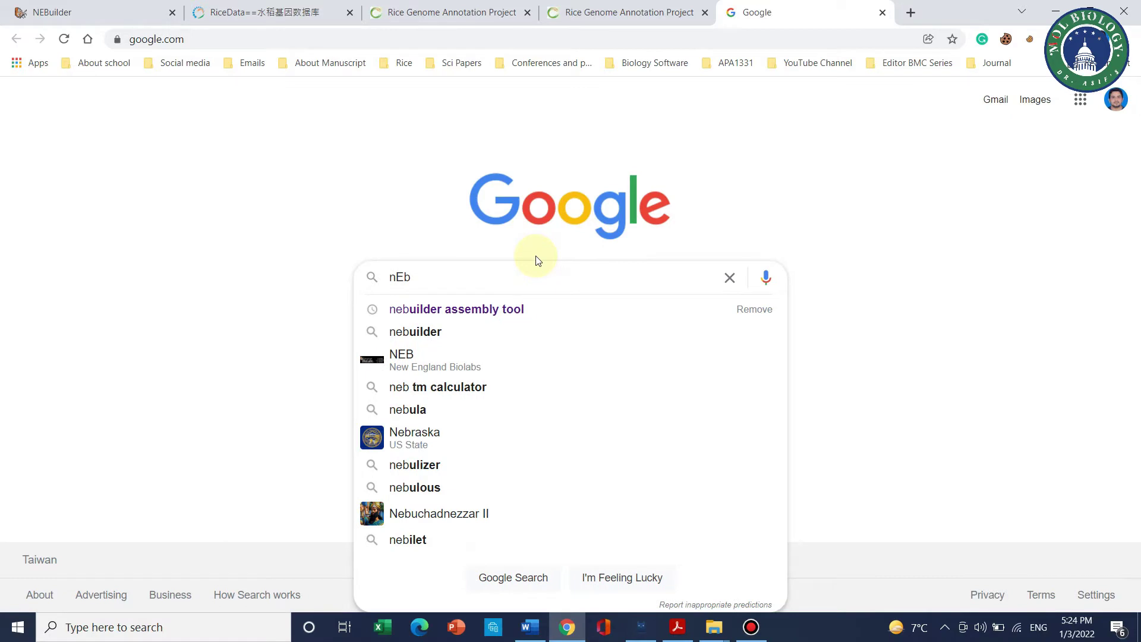
left_click(521, 308)
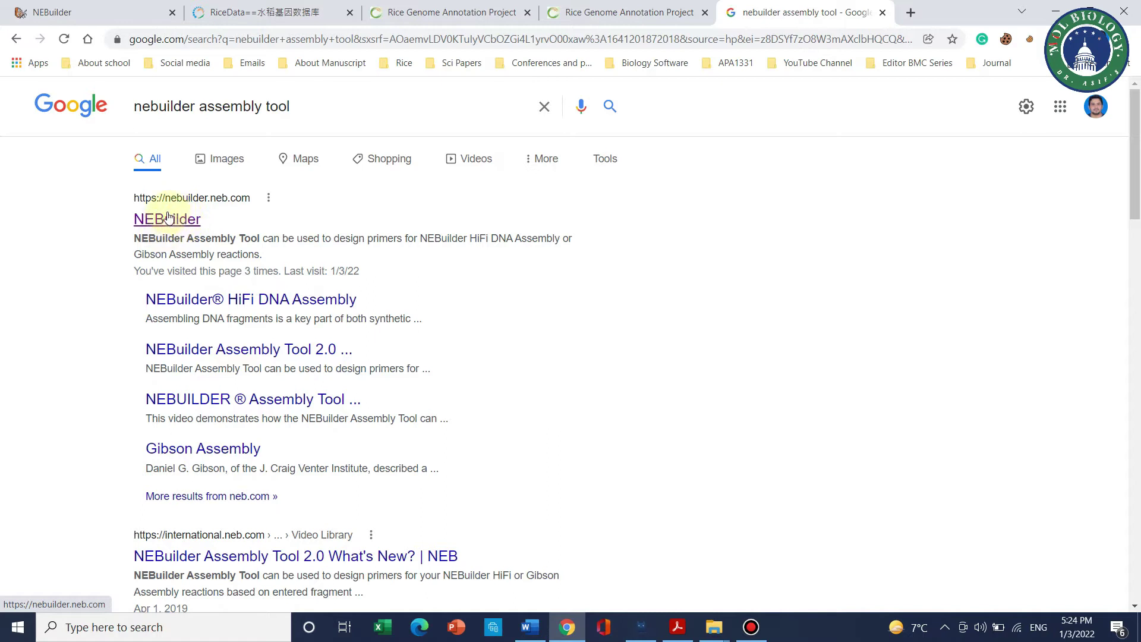
left_click(168, 218)
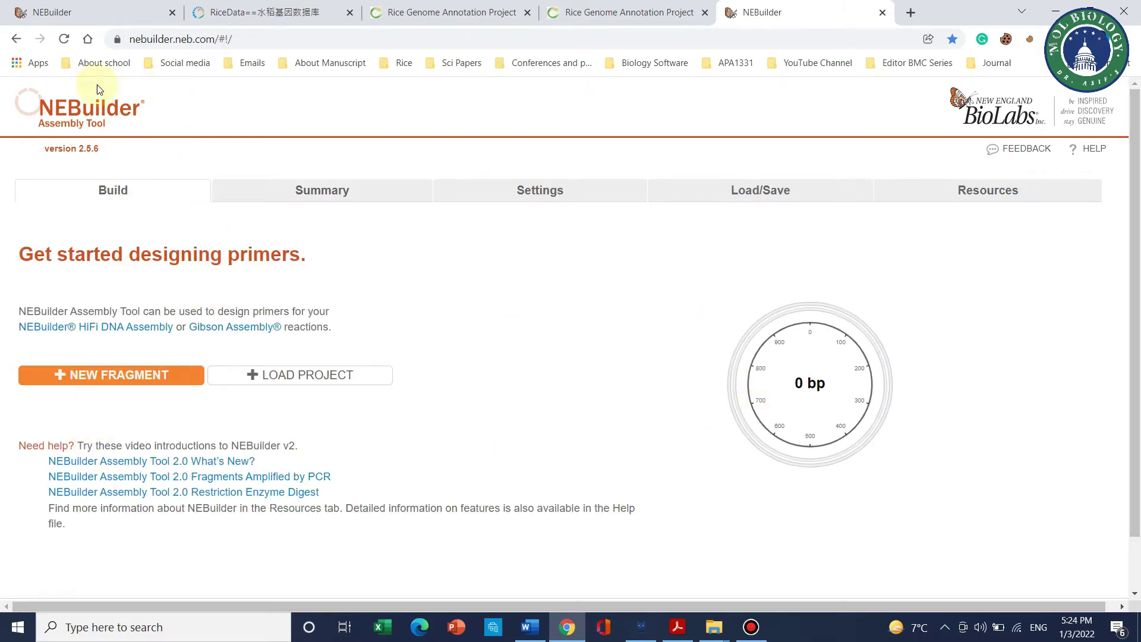
On the empty 0 bp Build page, choose + NEW FRAGMENT.
scroll(398, 357, "down", 1)
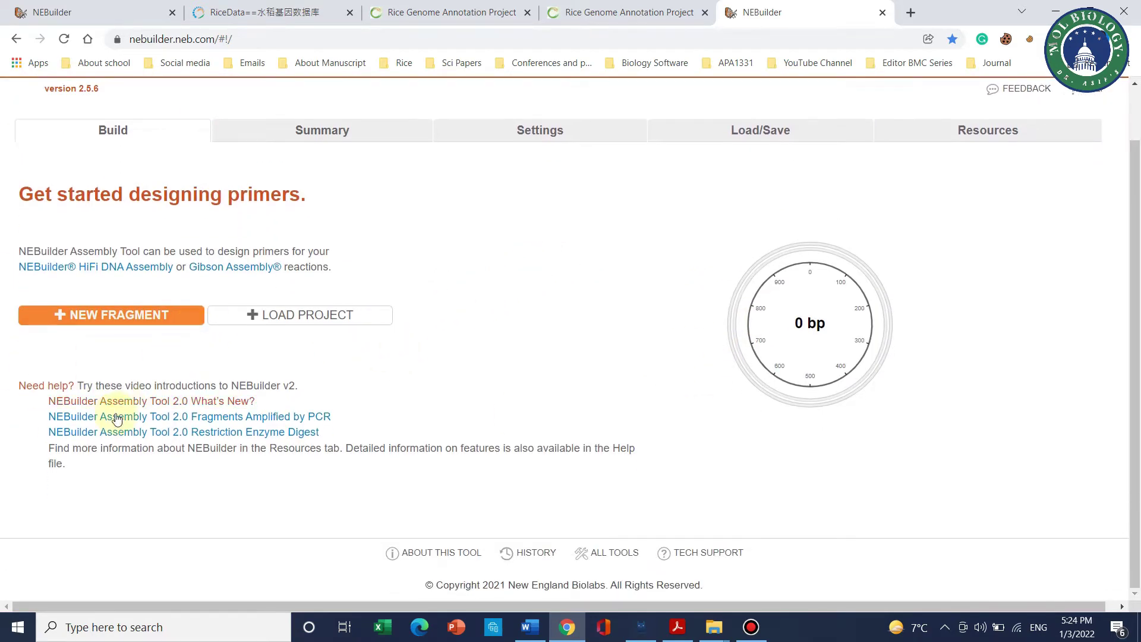
left_click(113, 319)
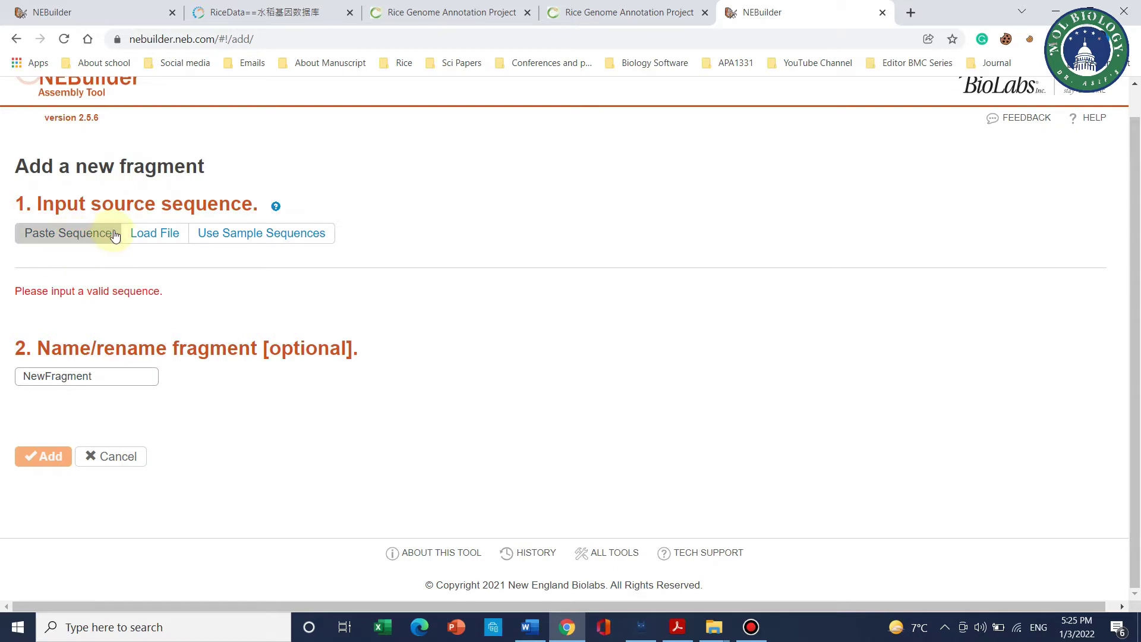
Paste the copied 3240 bp sequence as source text and name the fragment SUB1.
left_click(82, 236)
left_click(90, 294)
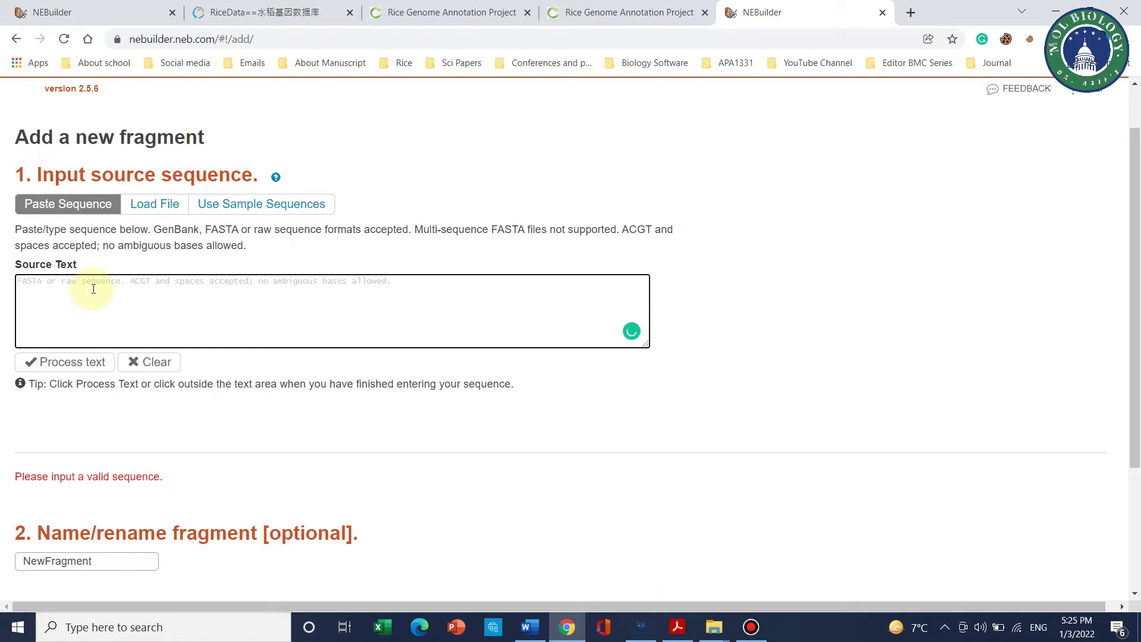
key("ctrl+v")
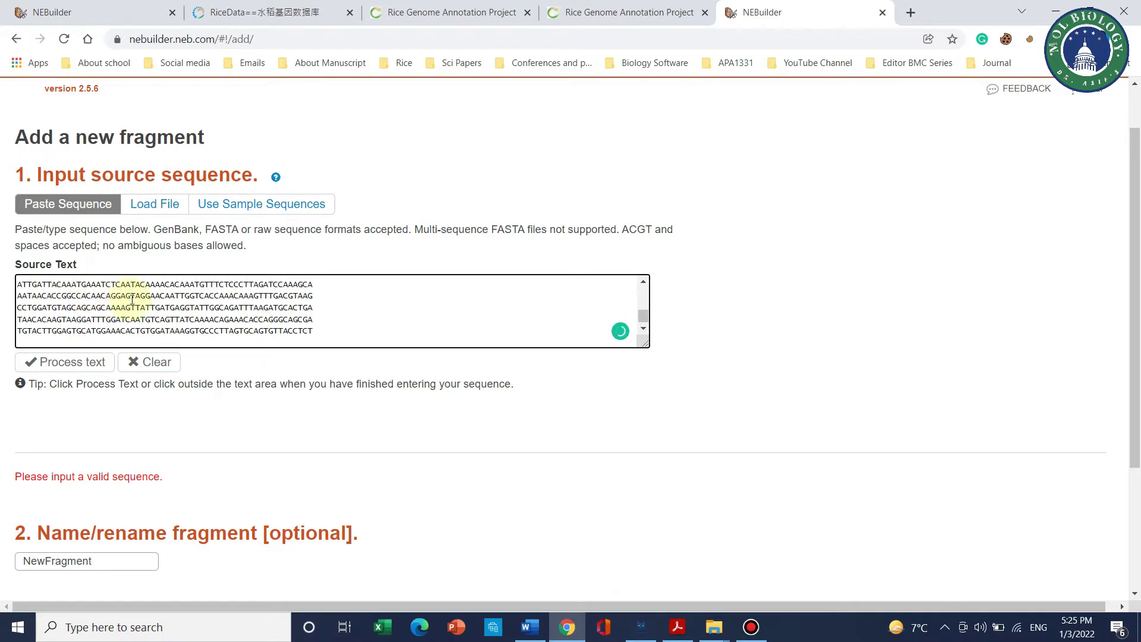
scroll(176, 422, "down", 3)
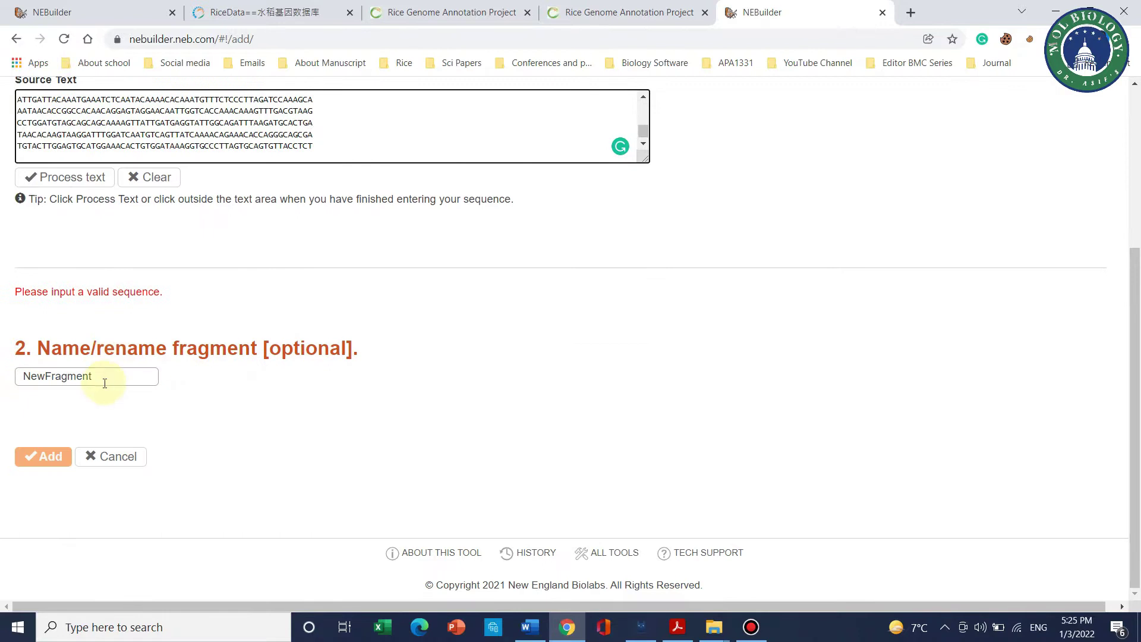
left_click(107, 375)
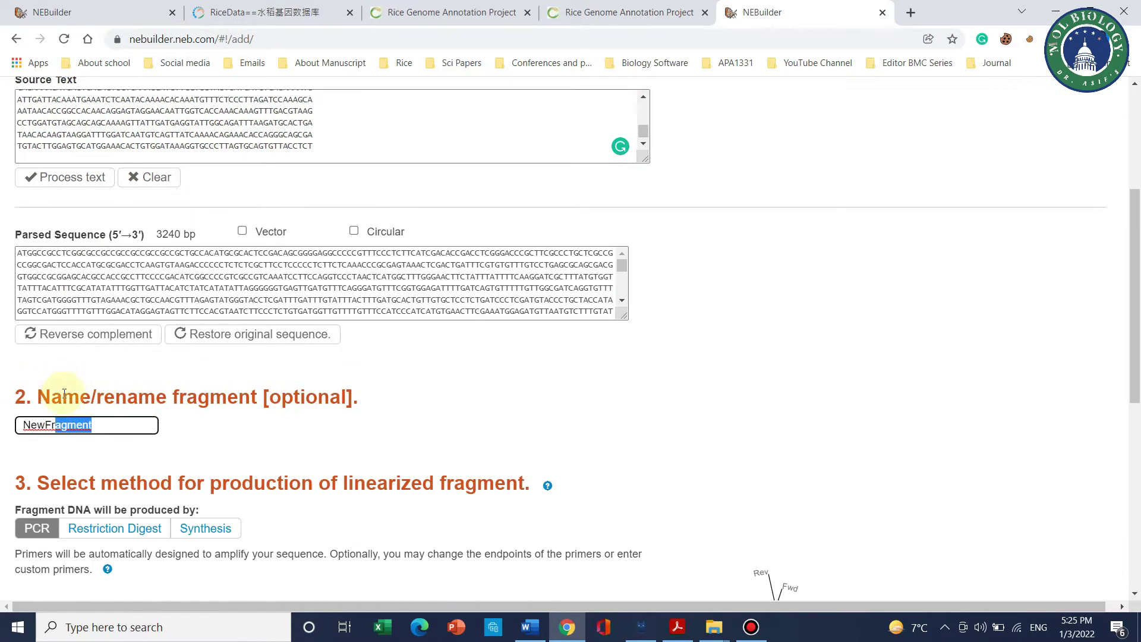
Keep linear PCR with autogenerated primers over 1–3240 and add the fragment.
scroll(102, 262, "up", 4)
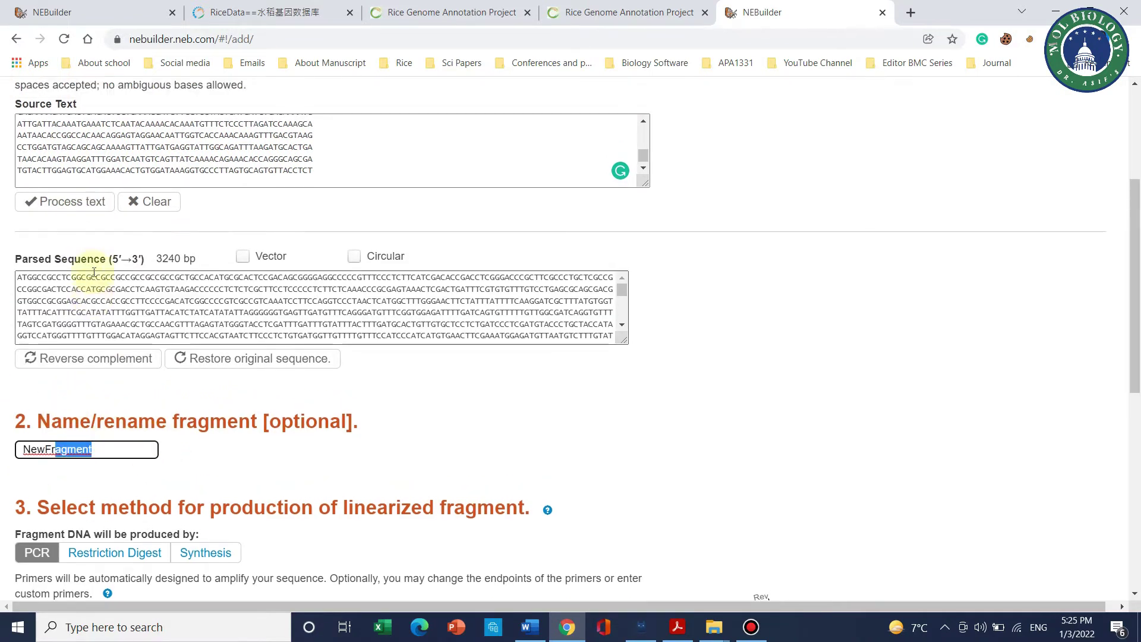
scroll(137, 483, "down", 3)
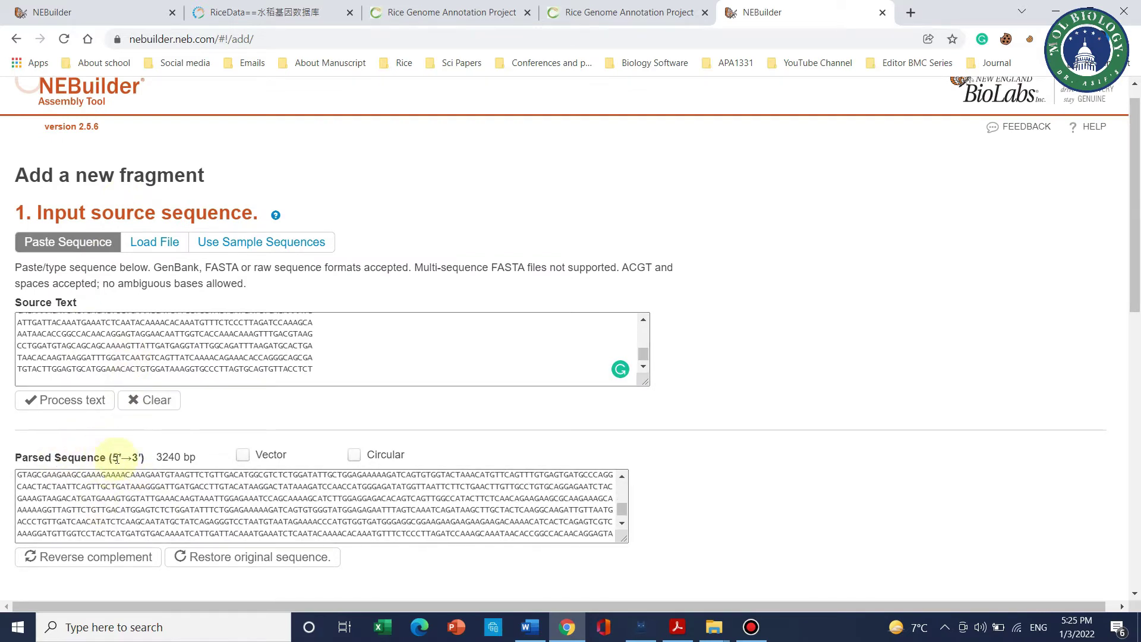
scroll(148, 460, "down", 4)
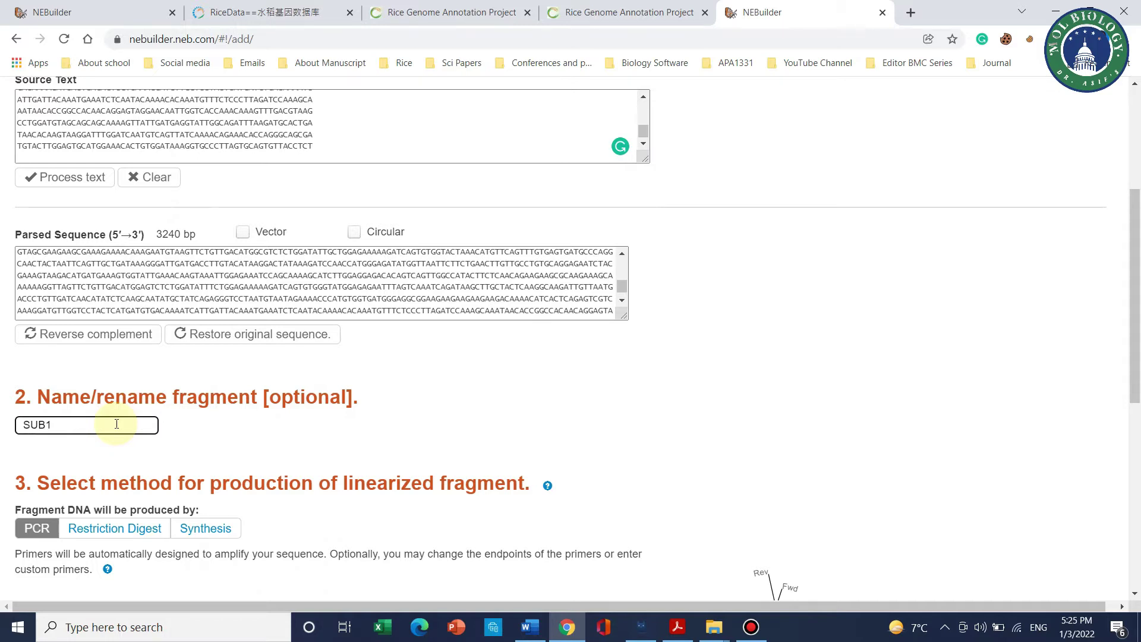
scroll(137, 410, "down", 2)
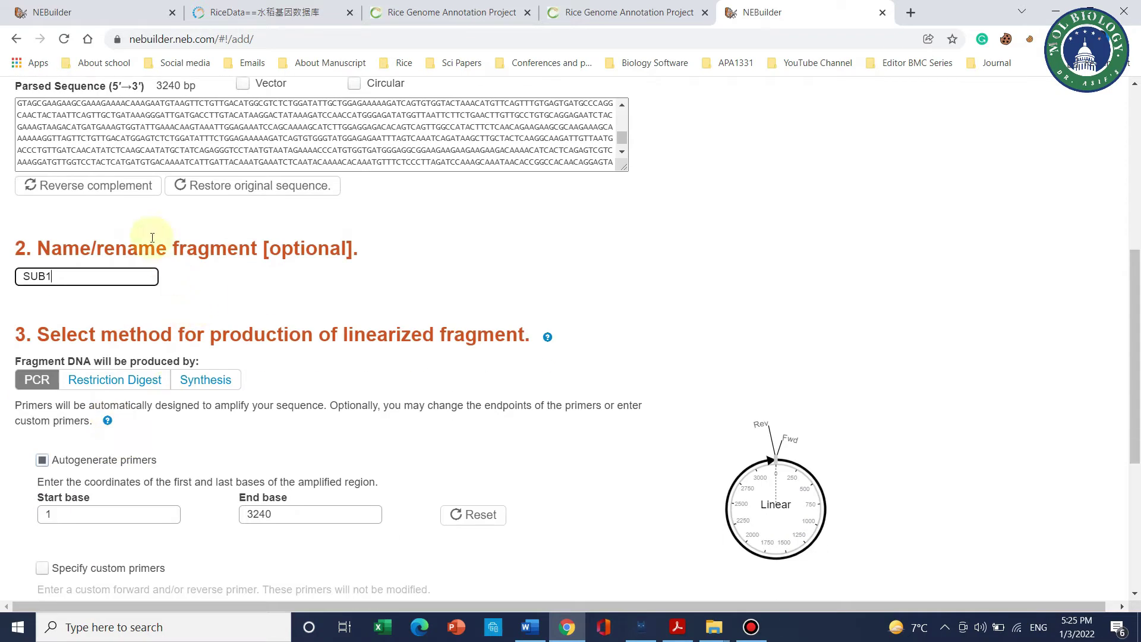
scroll(331, 248, "down", 4)
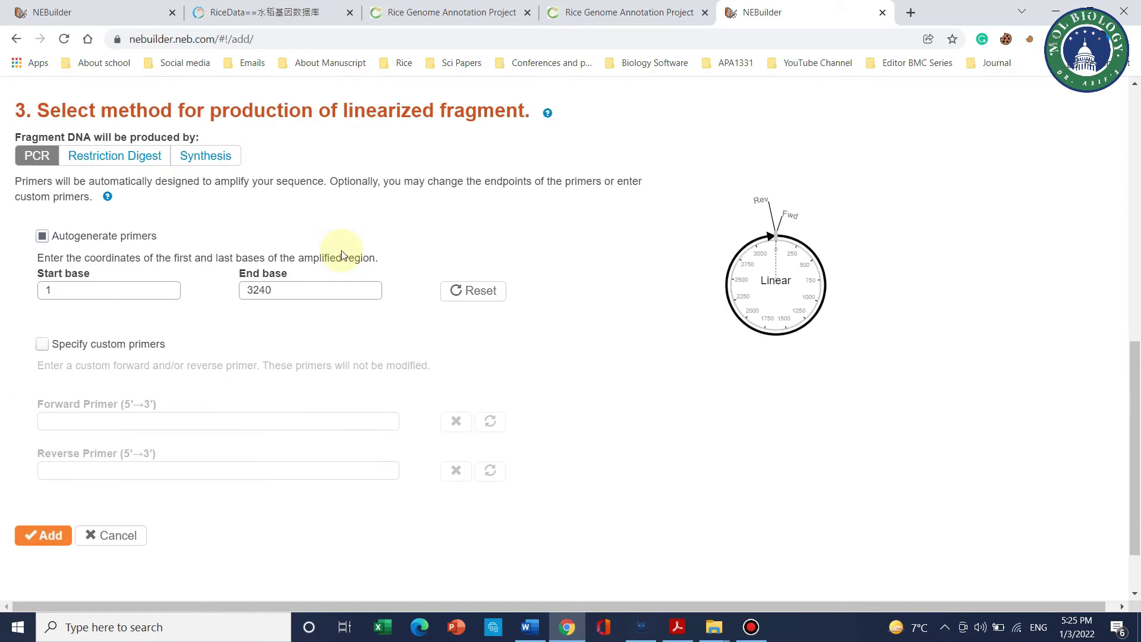
scroll(339, 255, "down", 1)
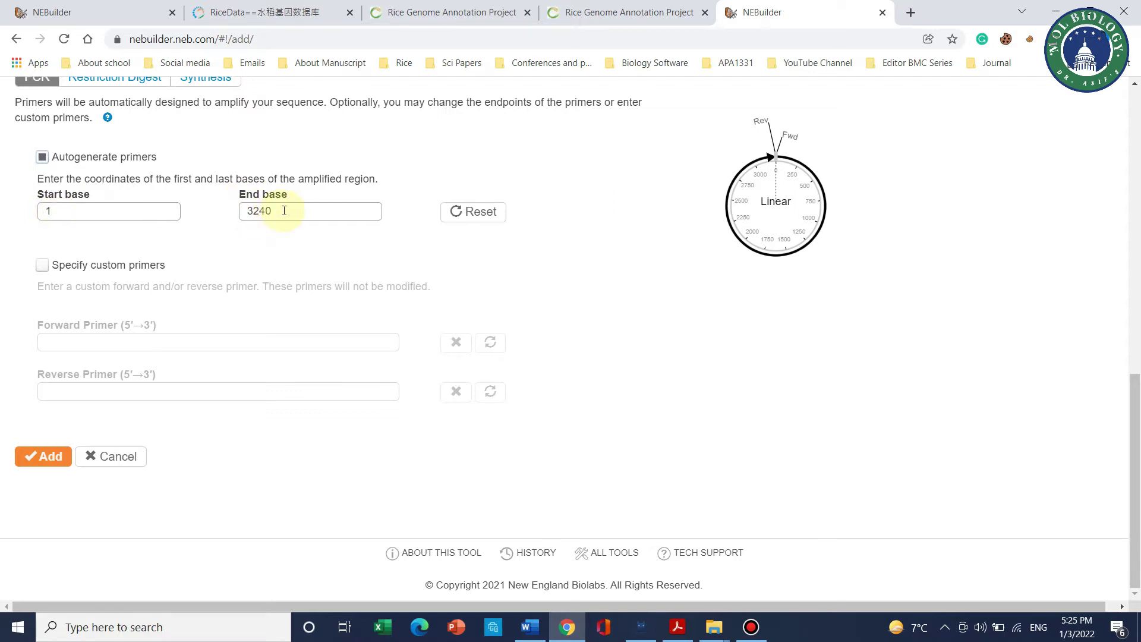
left_click(39, 461)
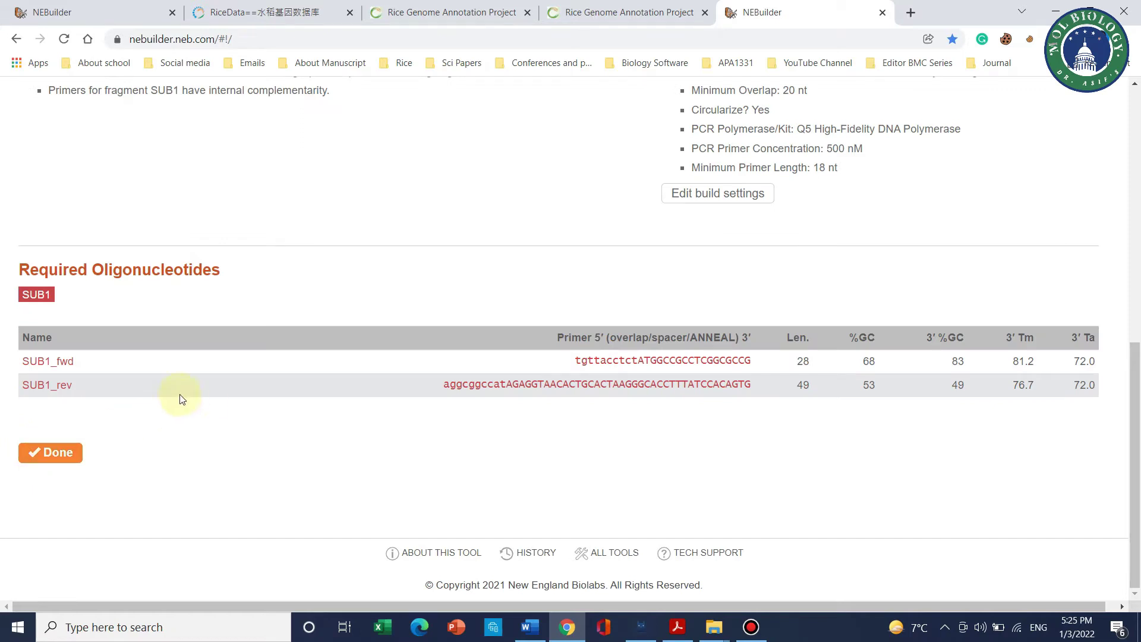
Scroll through the SUB1_fwd (28 nt) and SUB1_rev (49 nt) primers and notes.
scroll(268, 382, "up", 2)
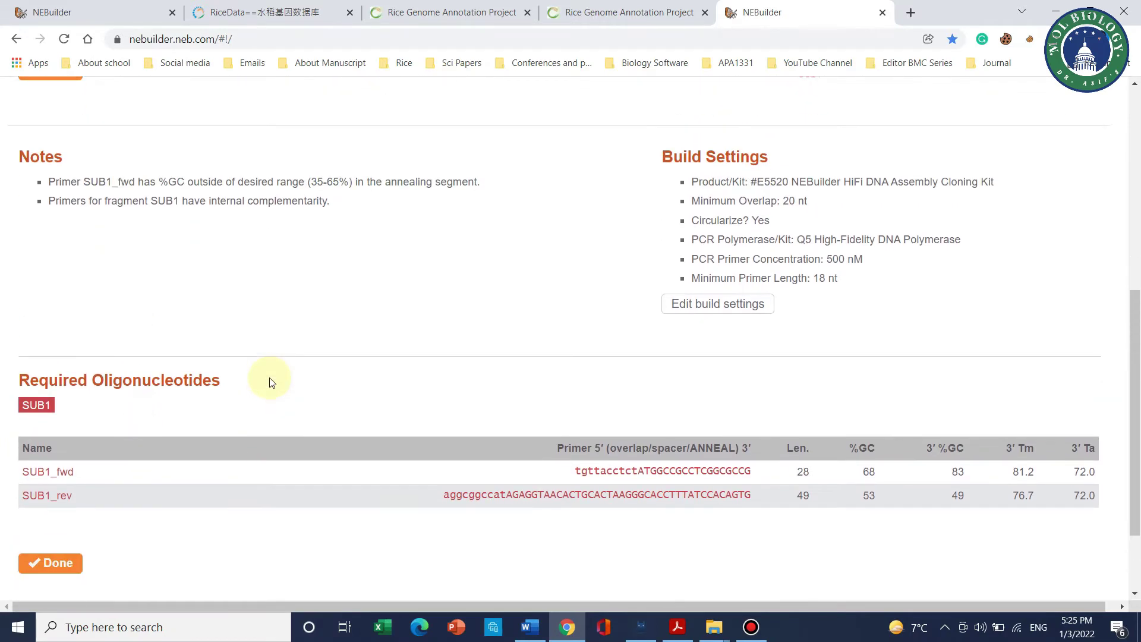
scroll(446, 357, "down", 2)
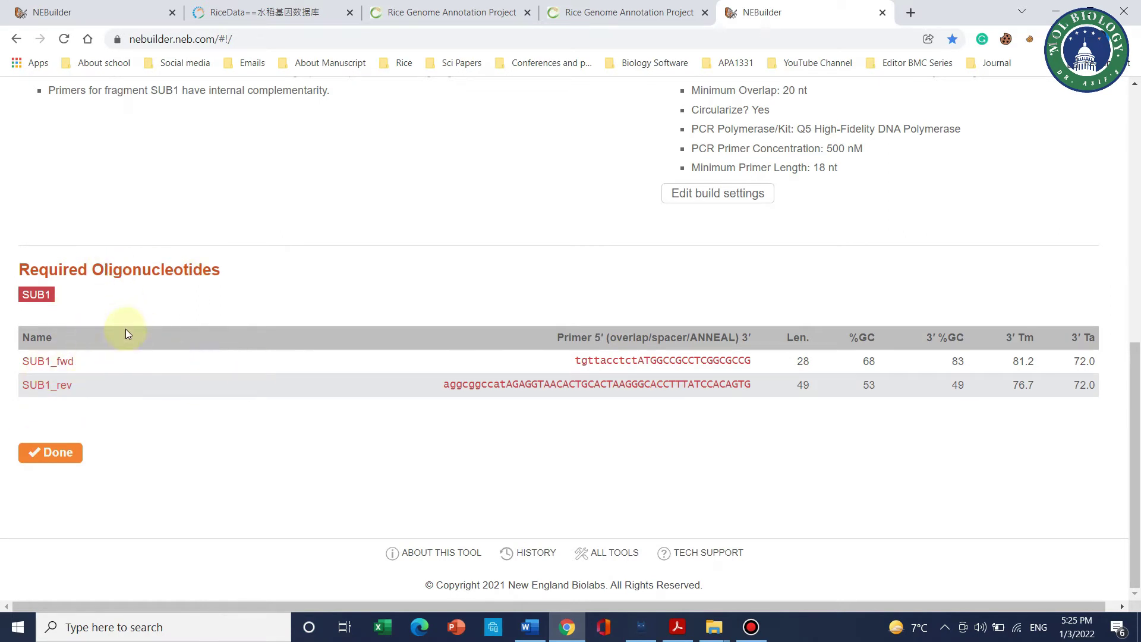
scroll(305, 298, "up", 5)
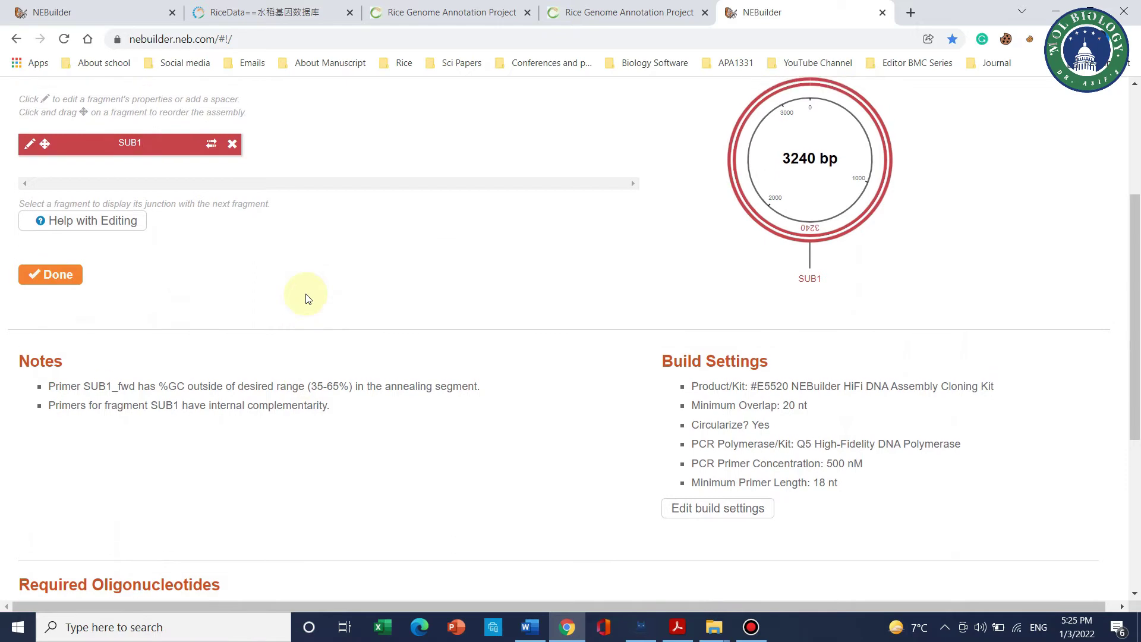
scroll(305, 297, "up", 4)
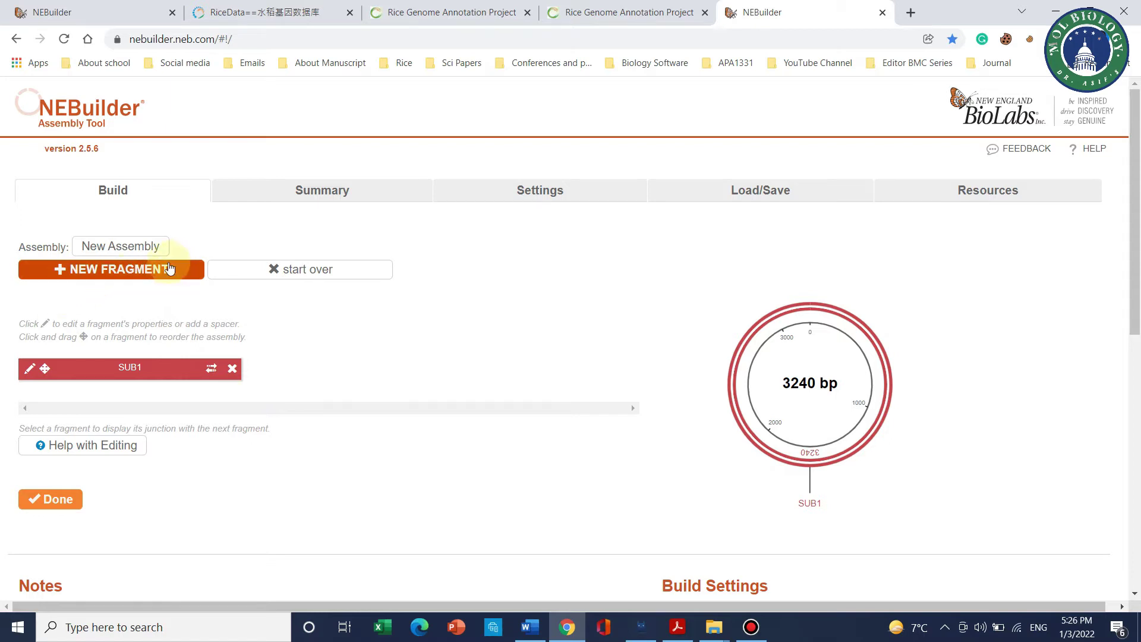
scroll(297, 357, "down", 2)
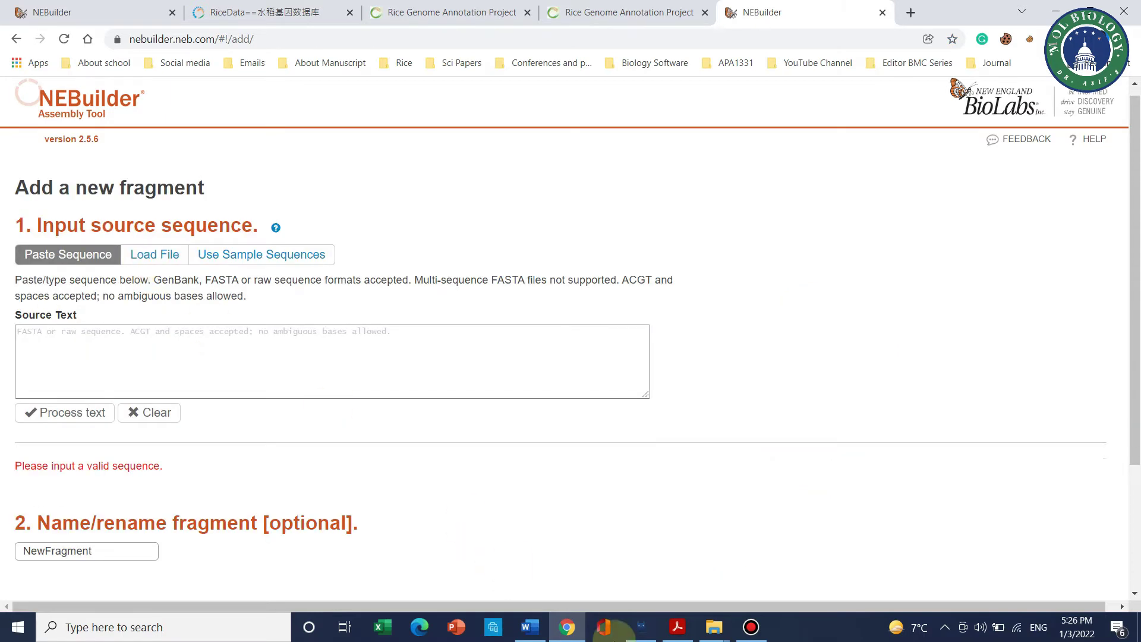
Back in Word, copy the green sequence from page 2 through its end, CTGCTCCTTGAACT.
left_click(529, 627)
scroll(642, 451, "down", 5)
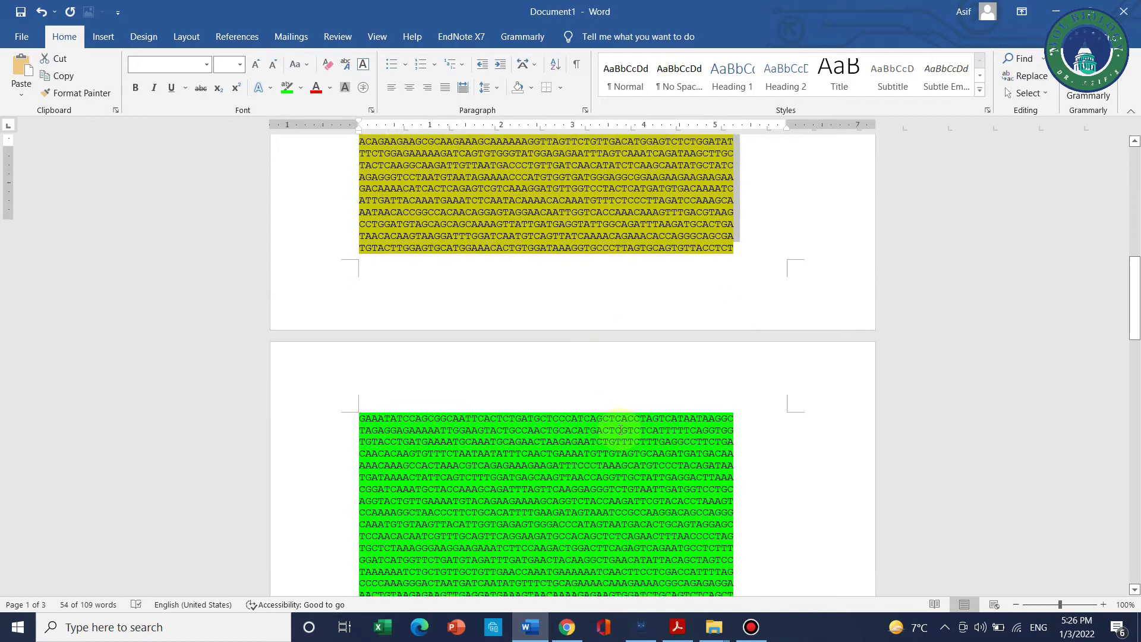
left_click(369, 237)
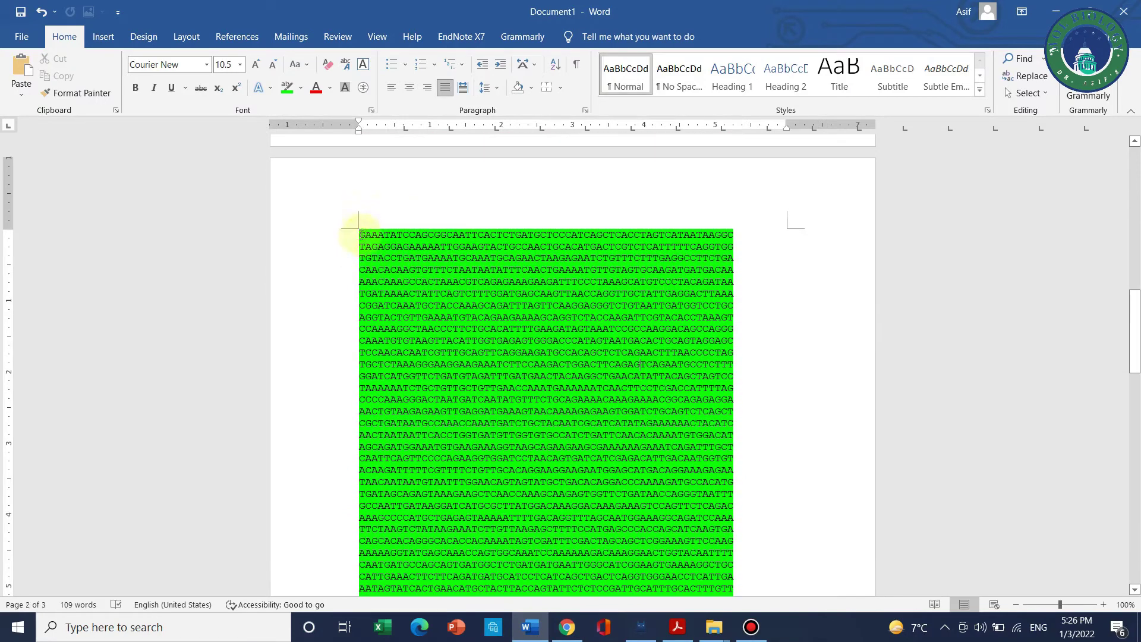
left_click_drag(359, 234, 459, 401)
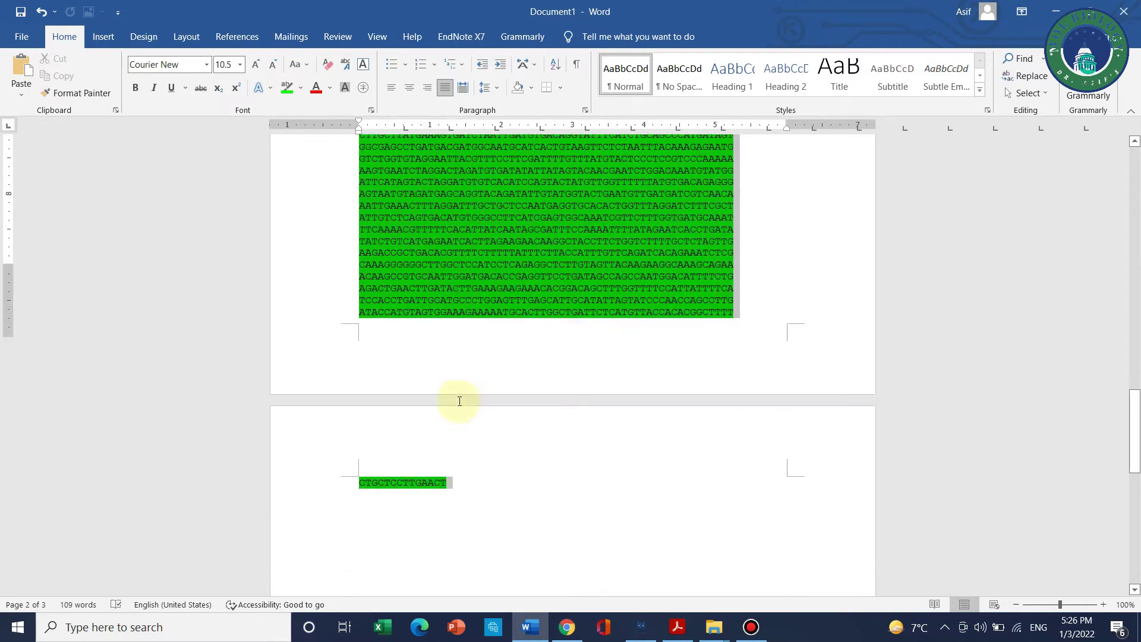
scroll(459, 401, "down", 2)
left_click(461, 441, "shift")
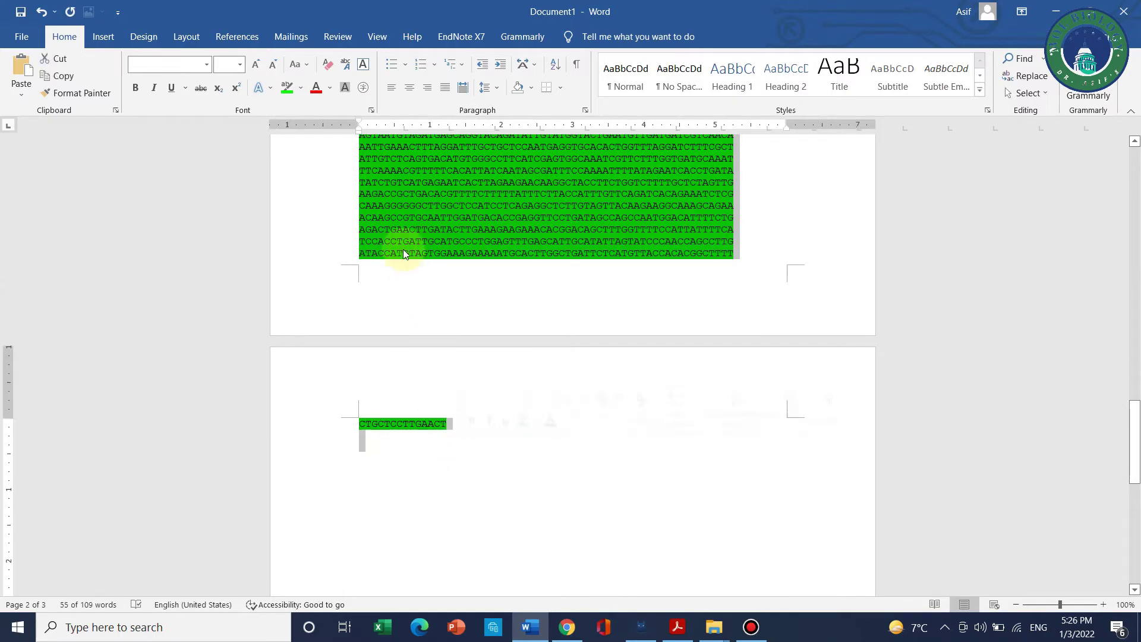
right_click(415, 218)
left_click(443, 244)
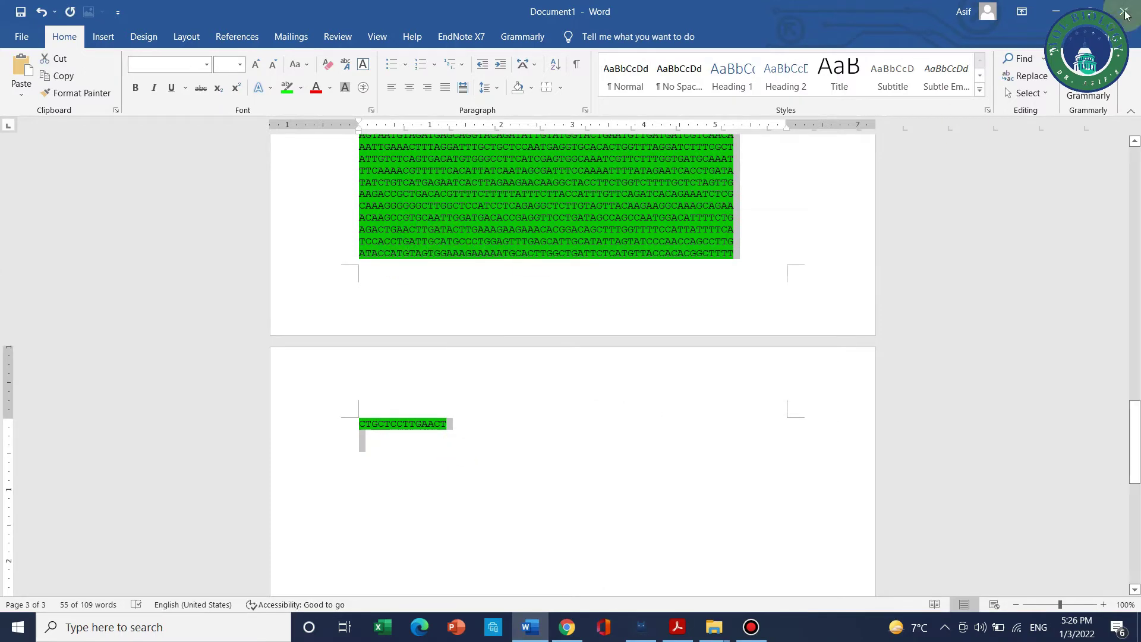
Minimize Word and paste the copied sequence as the new fragment's source text.
left_click(1055, 10)
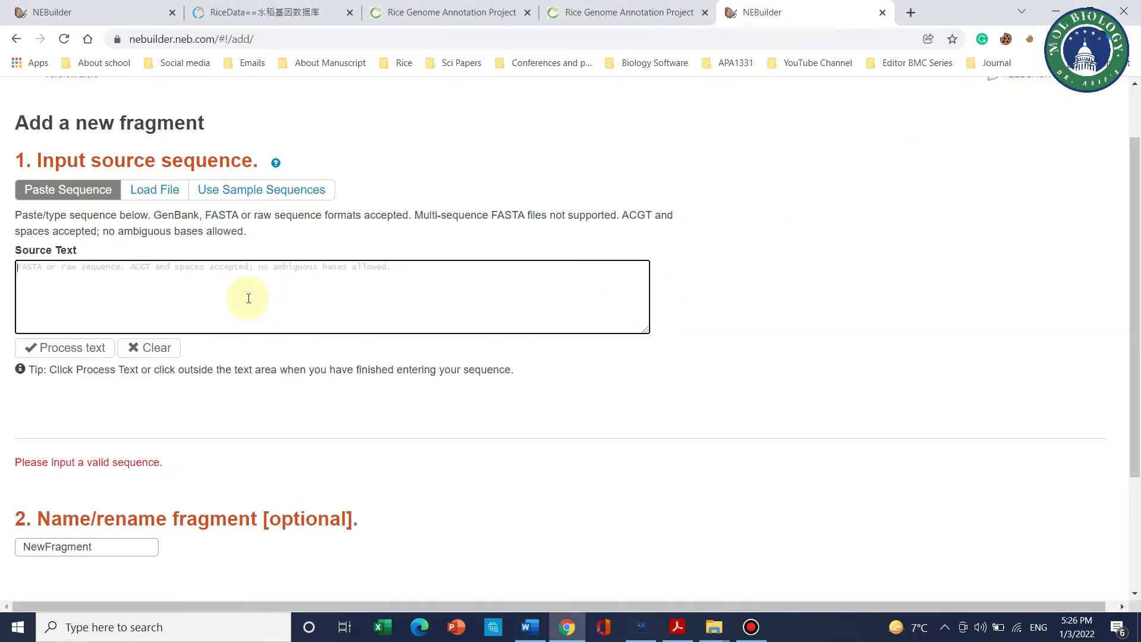
key("ctrl+v")
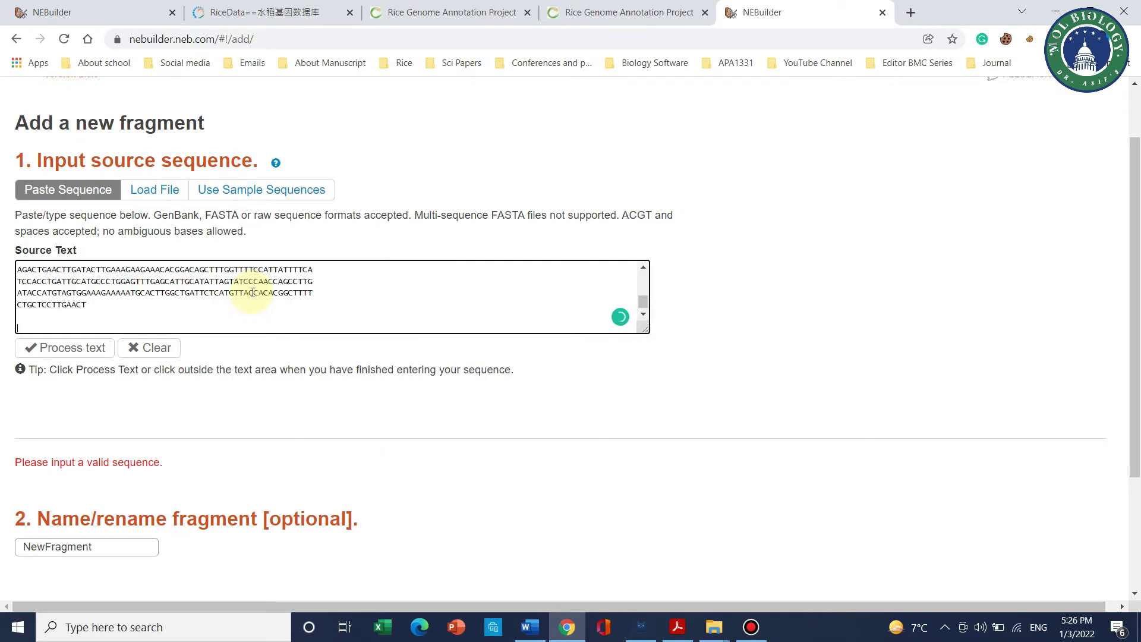
left_click(178, 421)
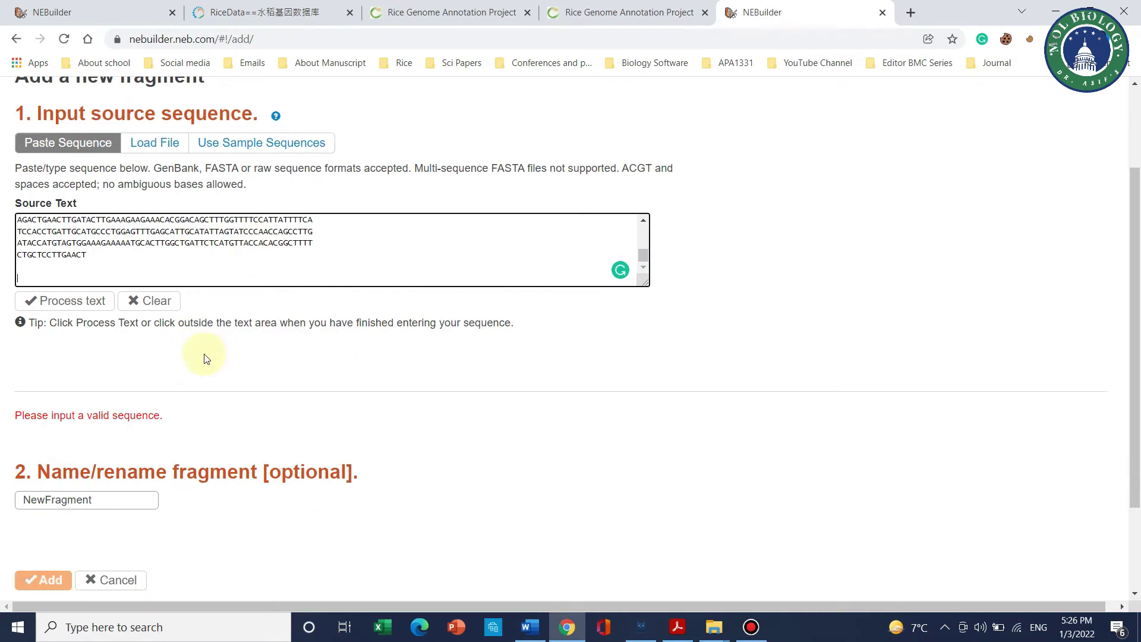
scroll(148, 348, "down", 3)
scroll(198, 343, "up", 4)
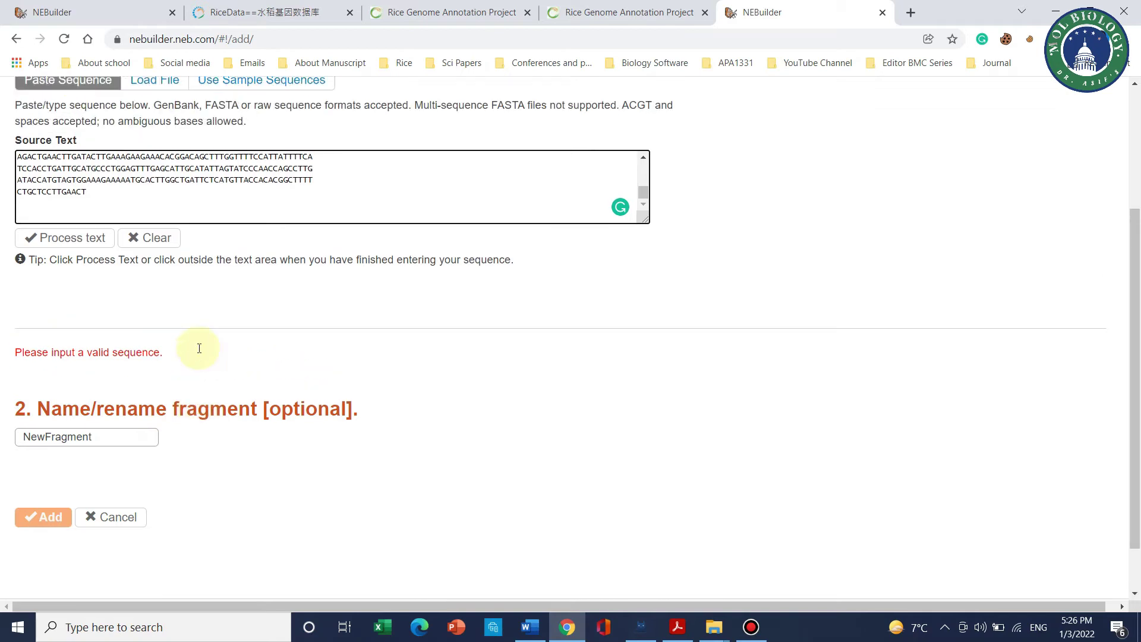
scroll(472, 273, "down", 4)
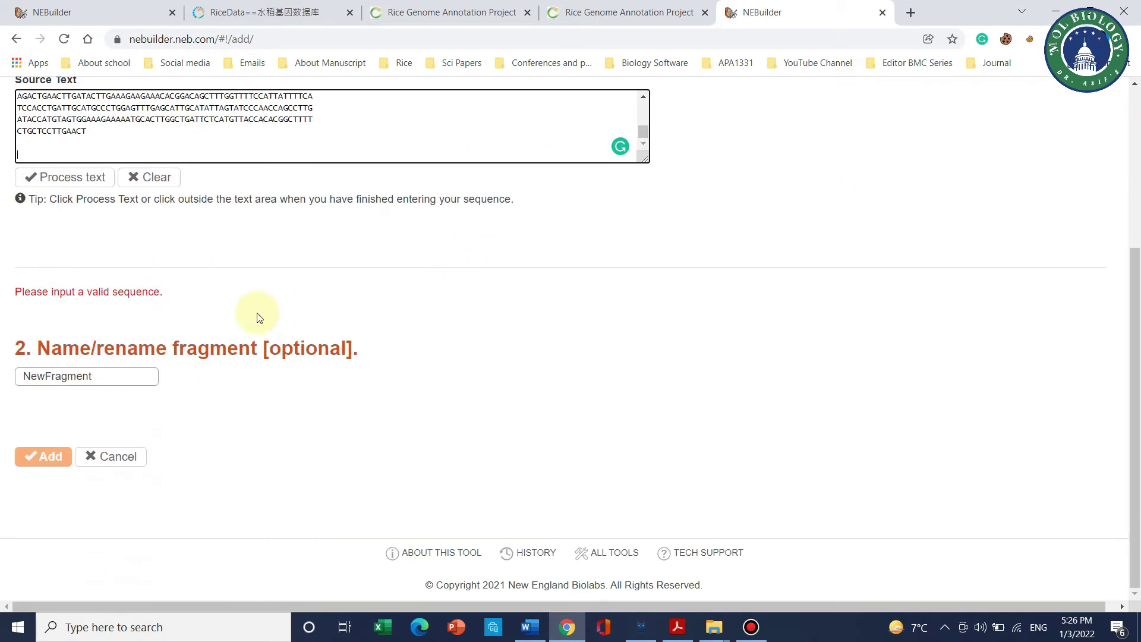
Name the 3254 bp fragment SUB2 and add it, generating SUB2_fwd and SUB2_rev.
left_click(130, 376)
scroll(149, 422, "down", 3)
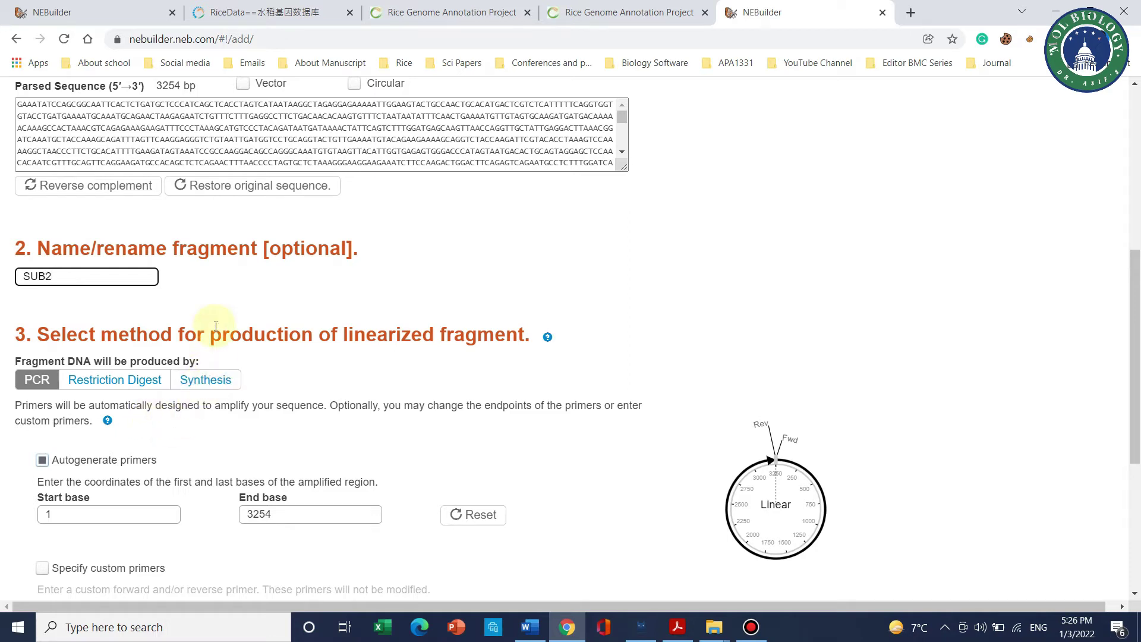
scroll(205, 291, "down", 5)
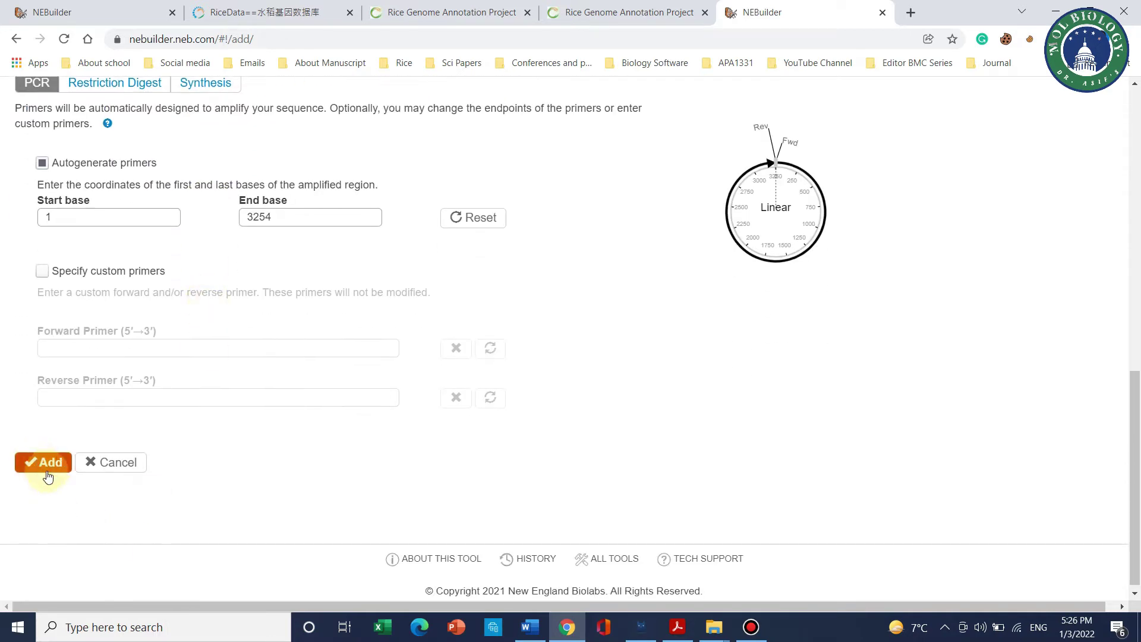
left_click(50, 463)
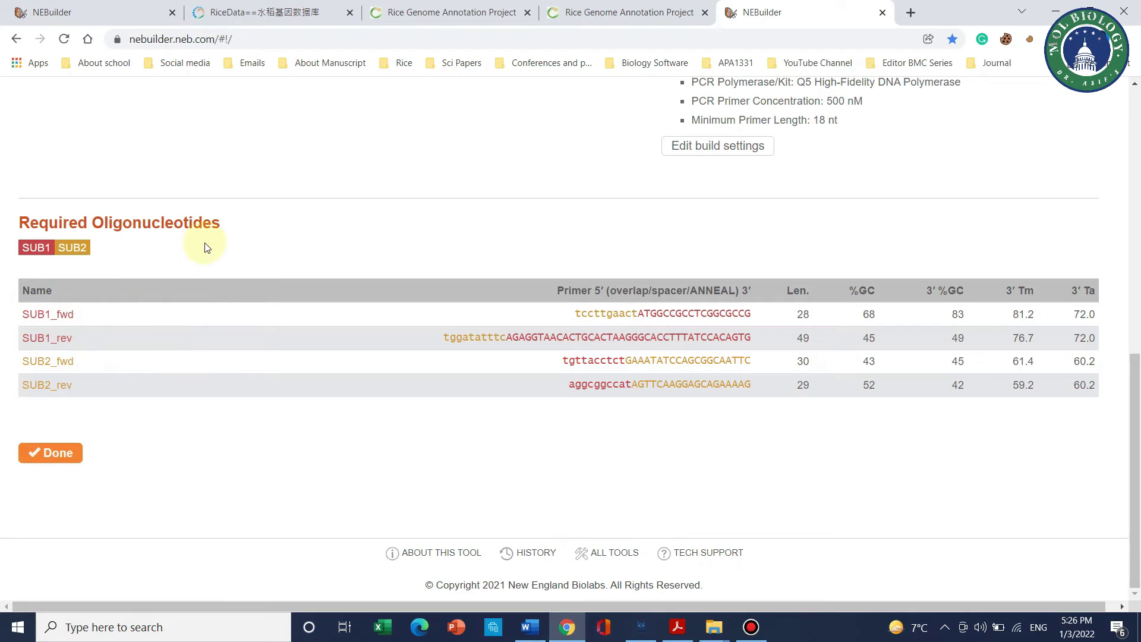
Review the Required Oligonucleotides table, marking the overlap portion of SUB1_rev.
scroll(207, 248, "up", 1)
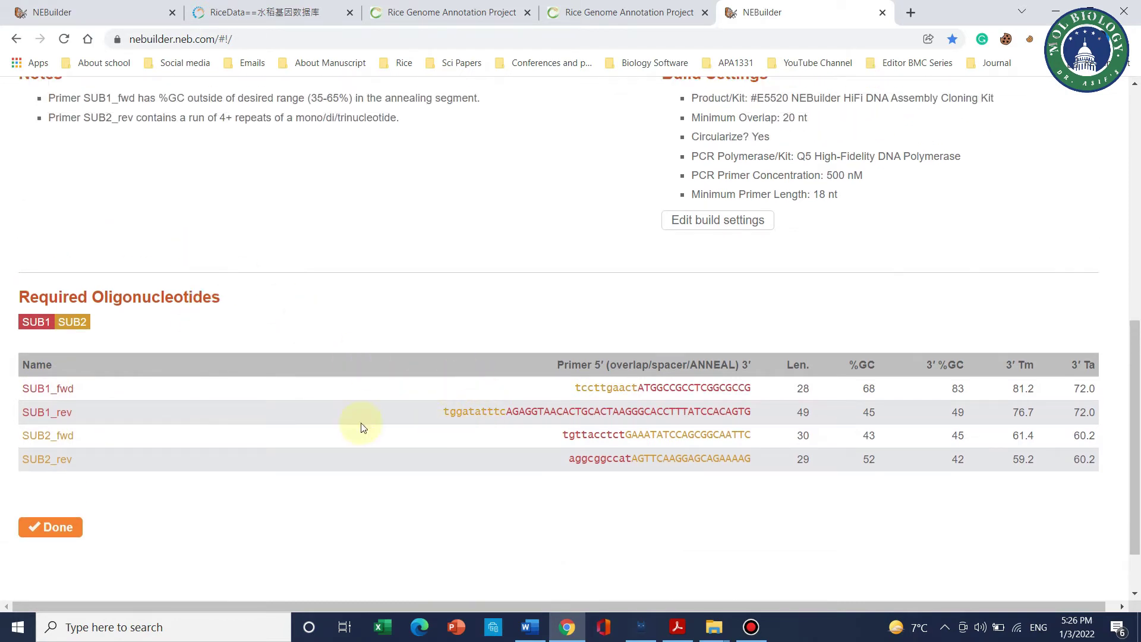
scroll(324, 398, "up", 1)
scroll(325, 397, "down", 1)
scroll(324, 398, "up", 1)
scroll(378, 426, "down", 2)
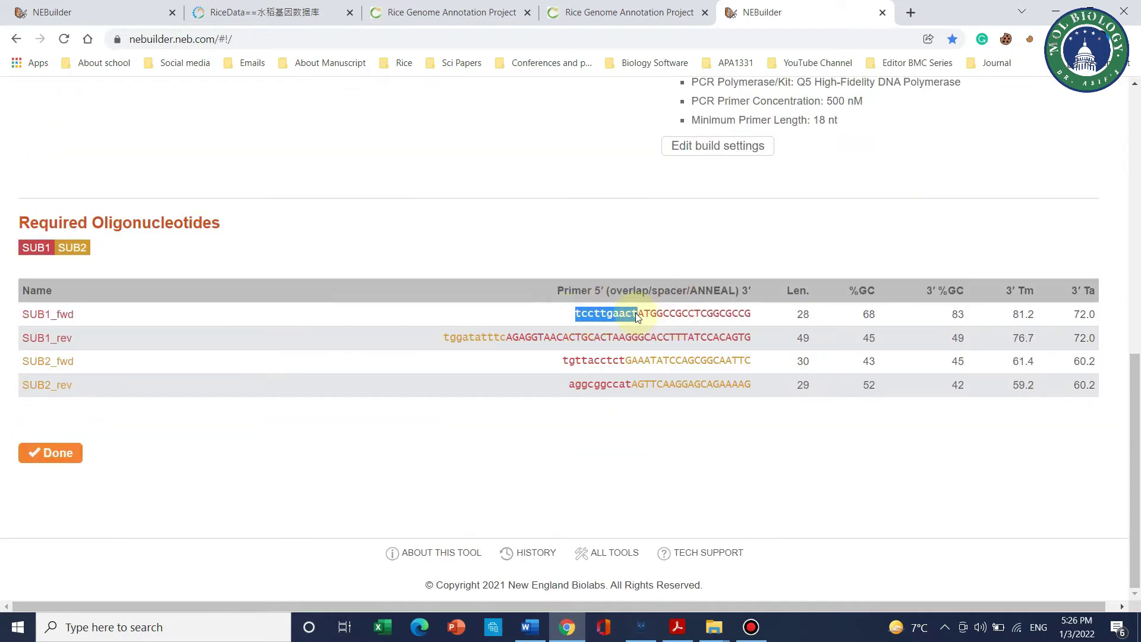
left_click_drag(446, 339, 487, 343)
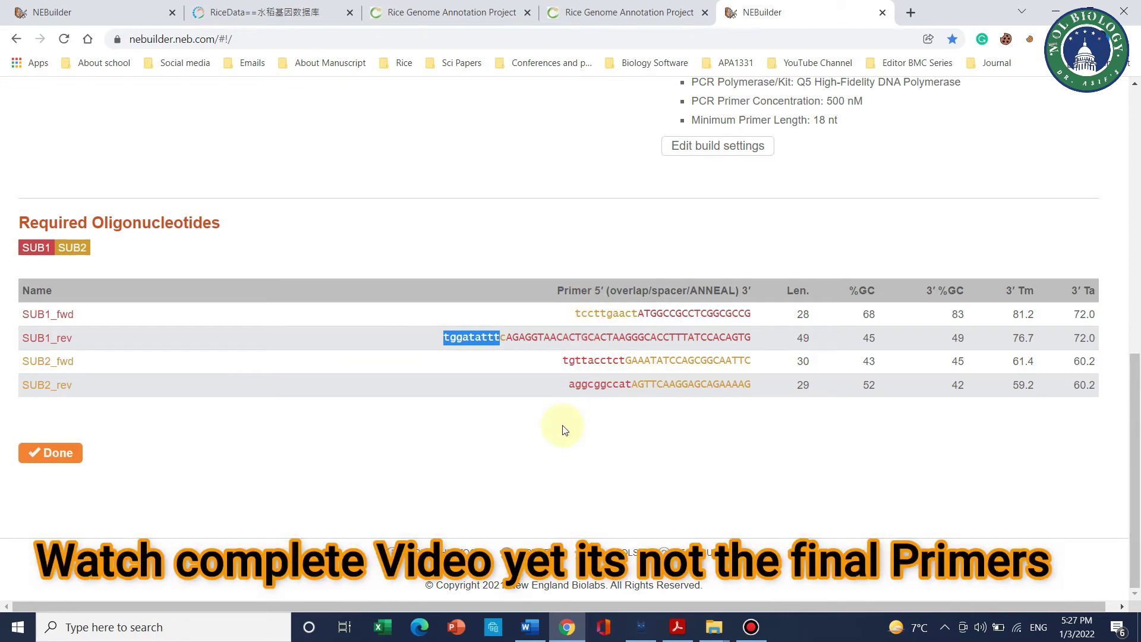
scroll(636, 476, "up", 3)
scroll(599, 453, "down", 3)
scroll(191, 484, "up", 3)
scroll(143, 499, "down", 3)
scroll(754, 272, "up", 3)
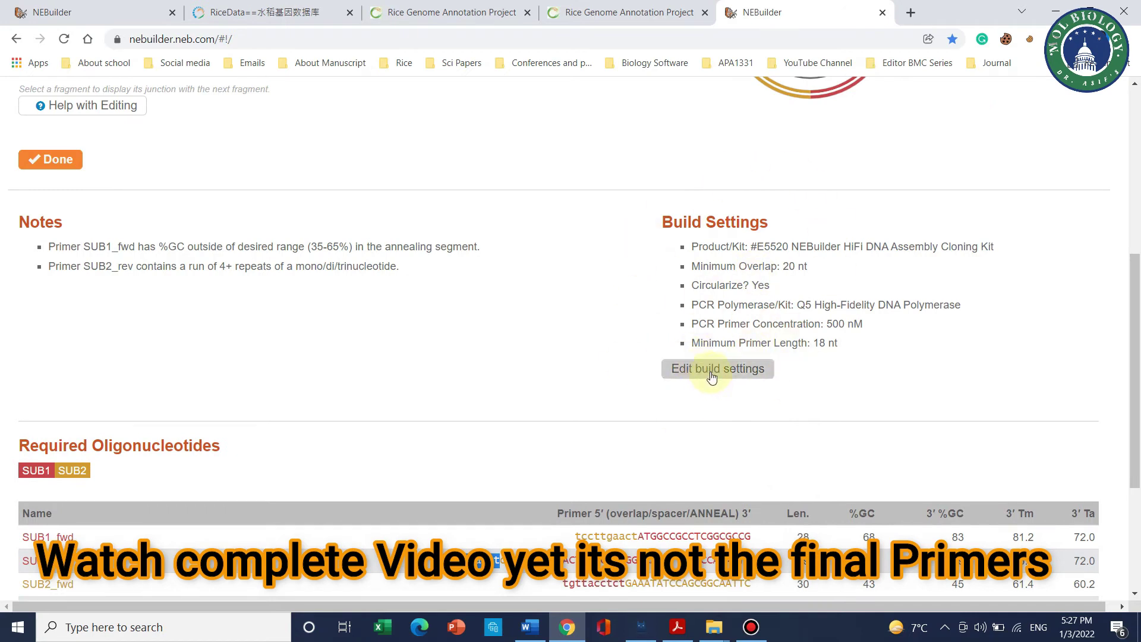
scroll(165, 515, "down", 3)
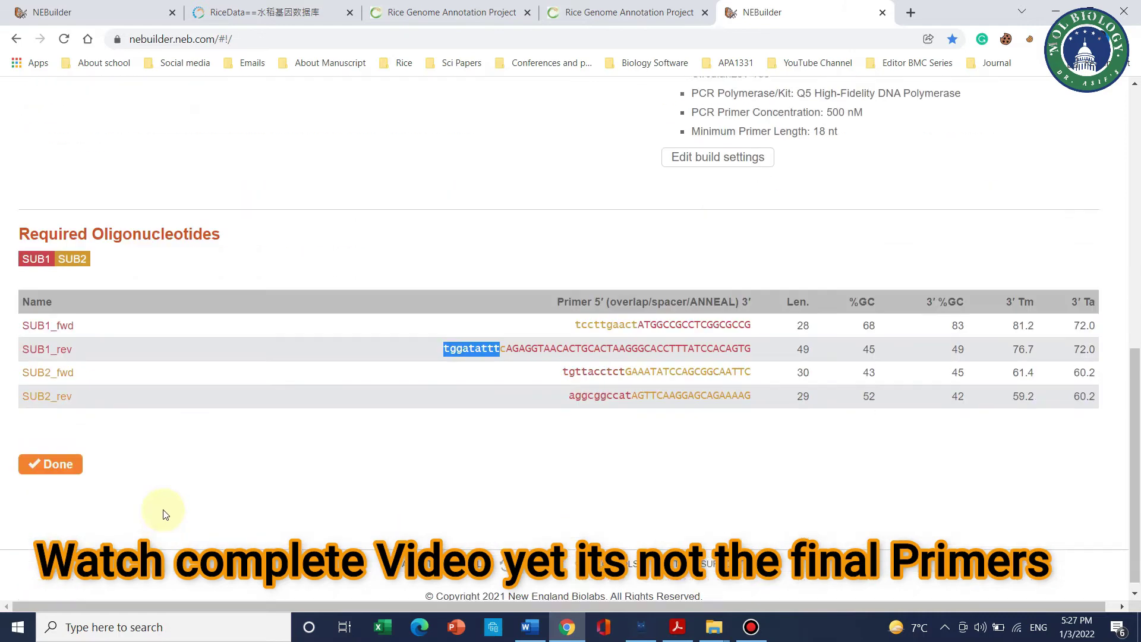
Finish the 6494 bp assembly with Done and look over the export options.
left_click(53, 454)
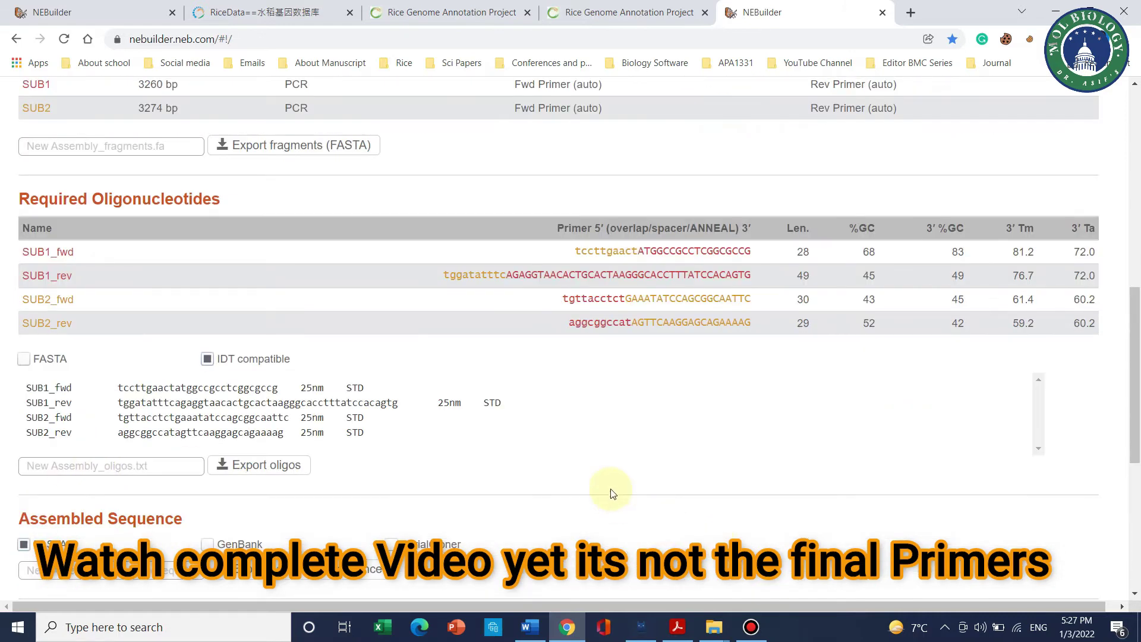
scroll(611, 492, "up", 6)
scroll(576, 374, "down", 3)
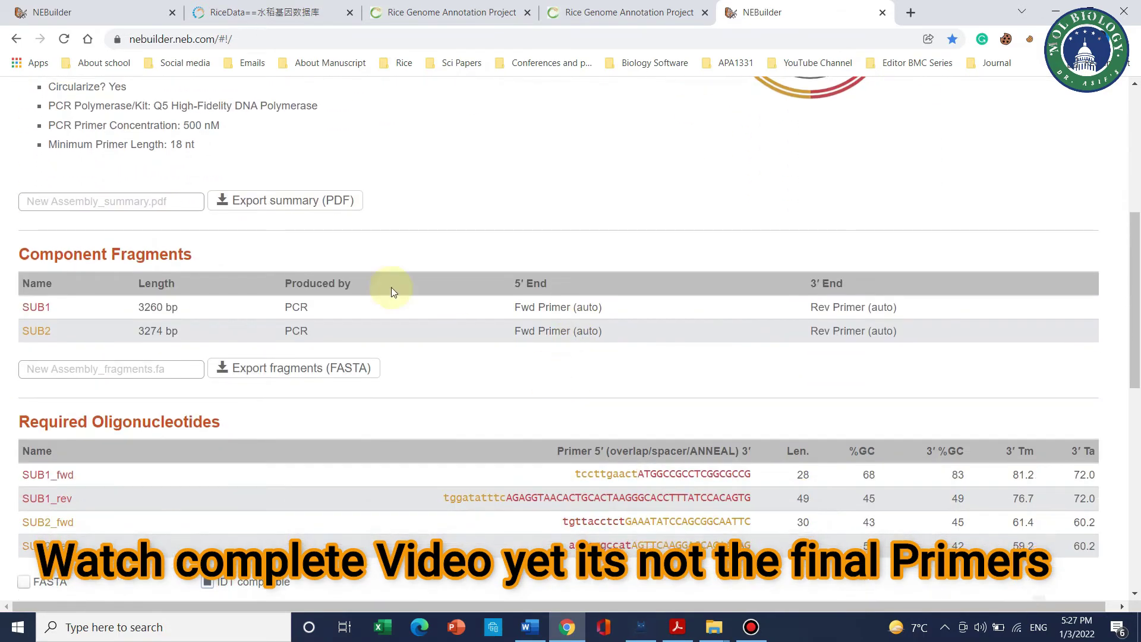
scroll(391, 287, "up", 3)
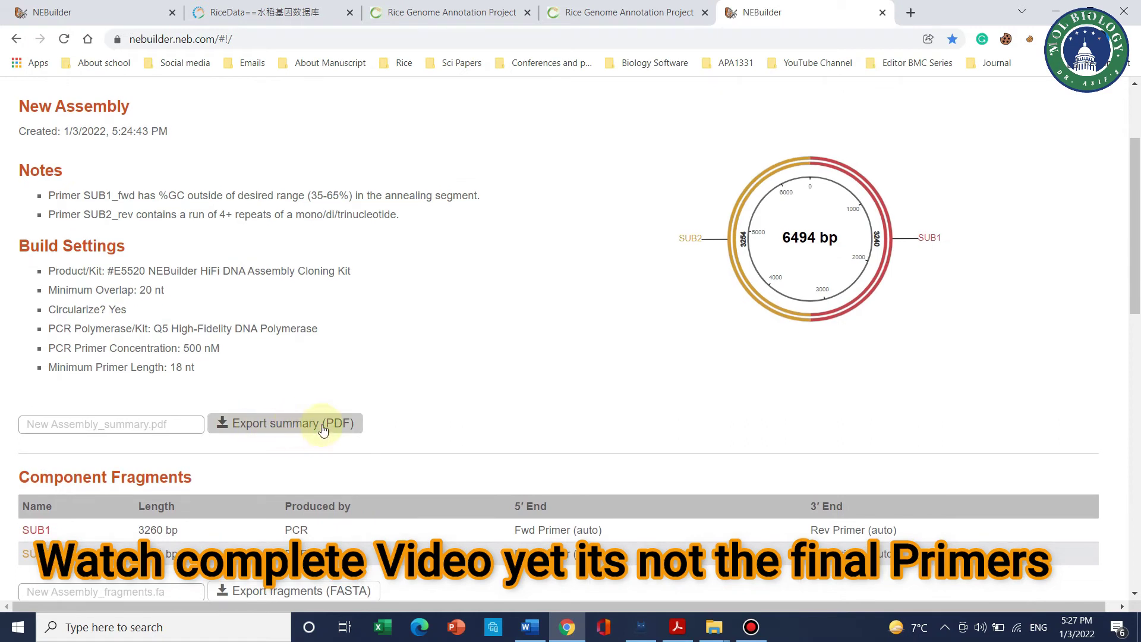
scroll(309, 423, "down", 1)
scroll(499, 326, "down", 1)
scroll(501, 327, "down", 8)
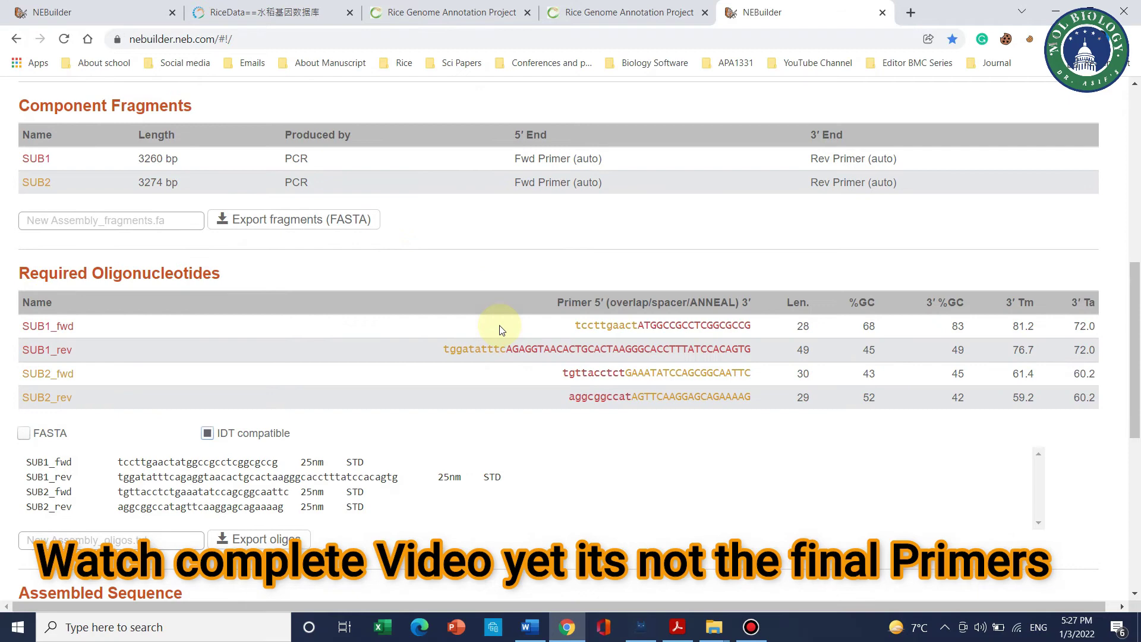
scroll(502, 339, "up", 3)
scroll(503, 341, "up", 9)
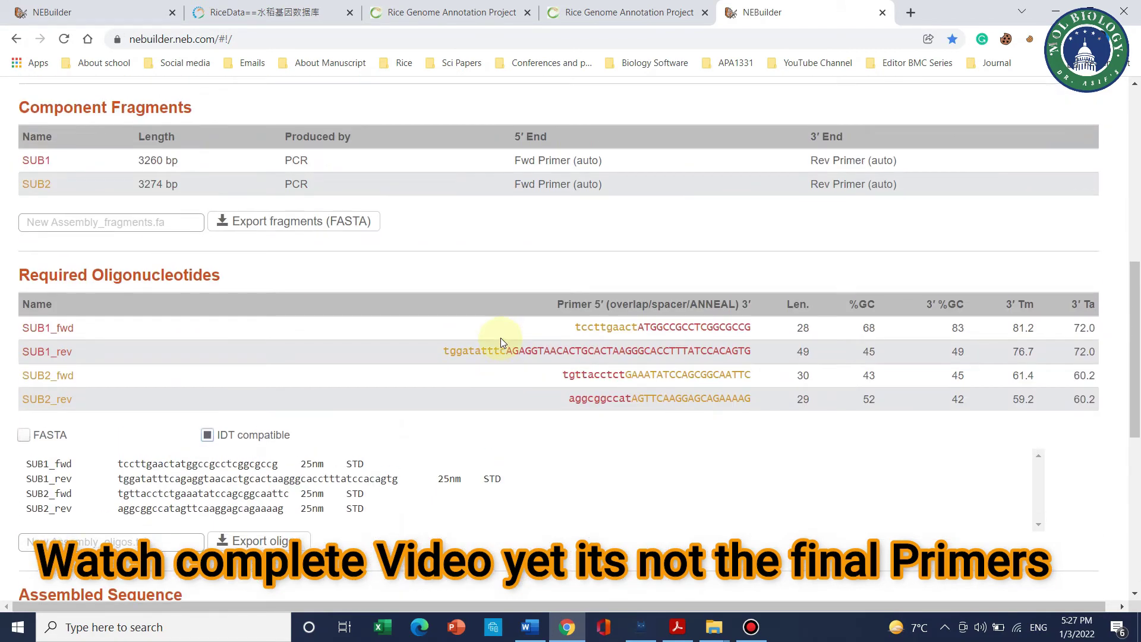
scroll(500, 341, "down", 6)
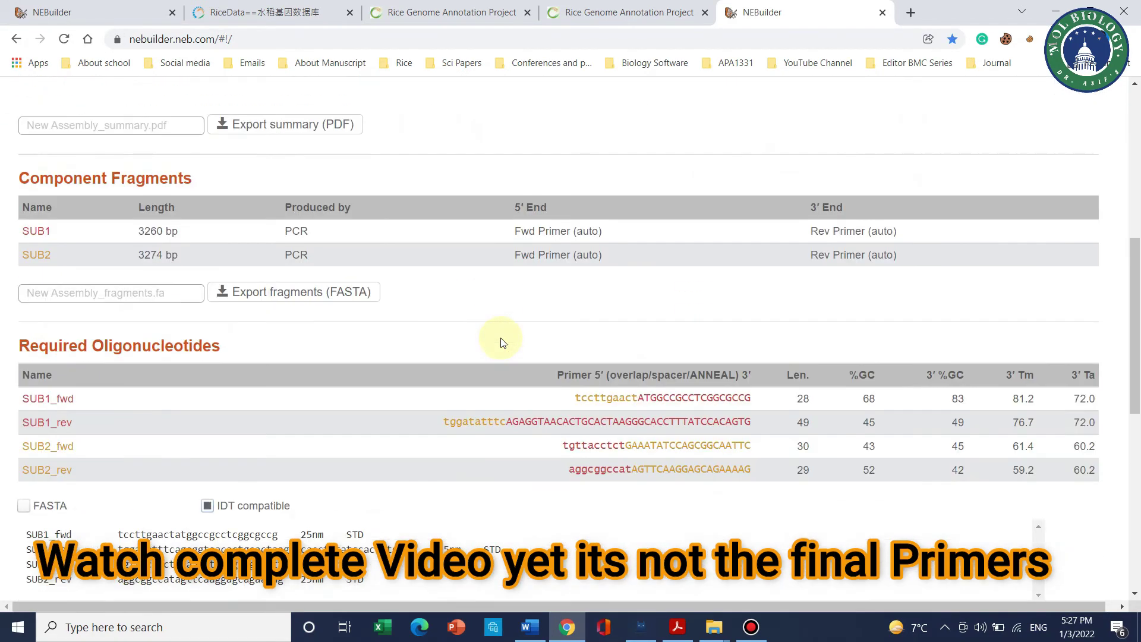
scroll(500, 339, "up", 1)
scroll(500, 342, "down", 8)
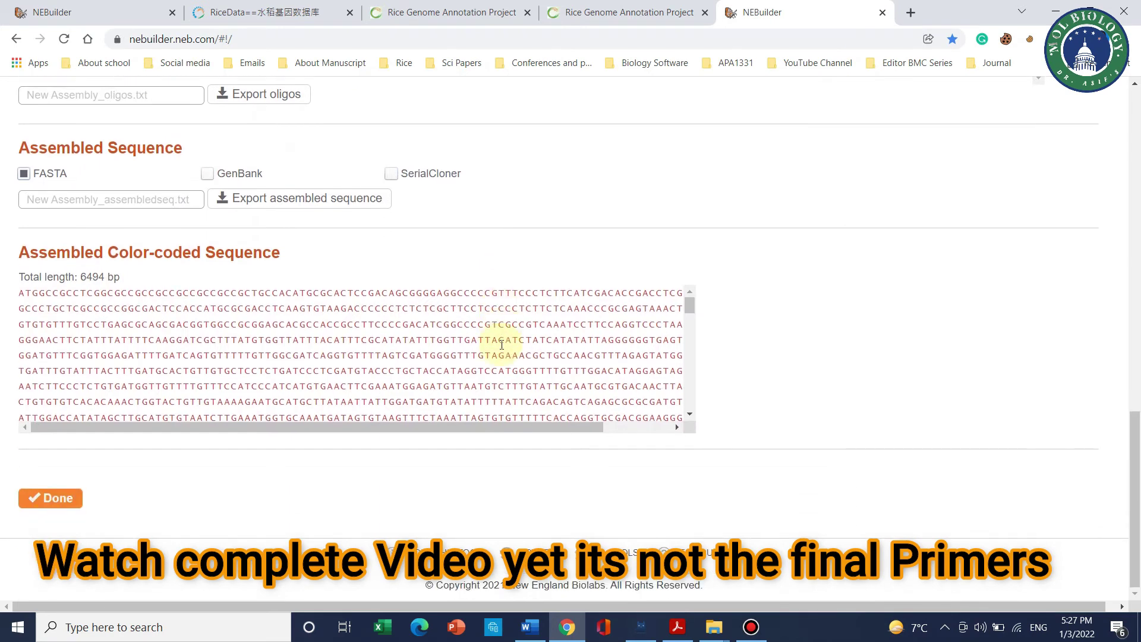
scroll(500, 346, "up", 9)
scroll(500, 347, "up", 6)
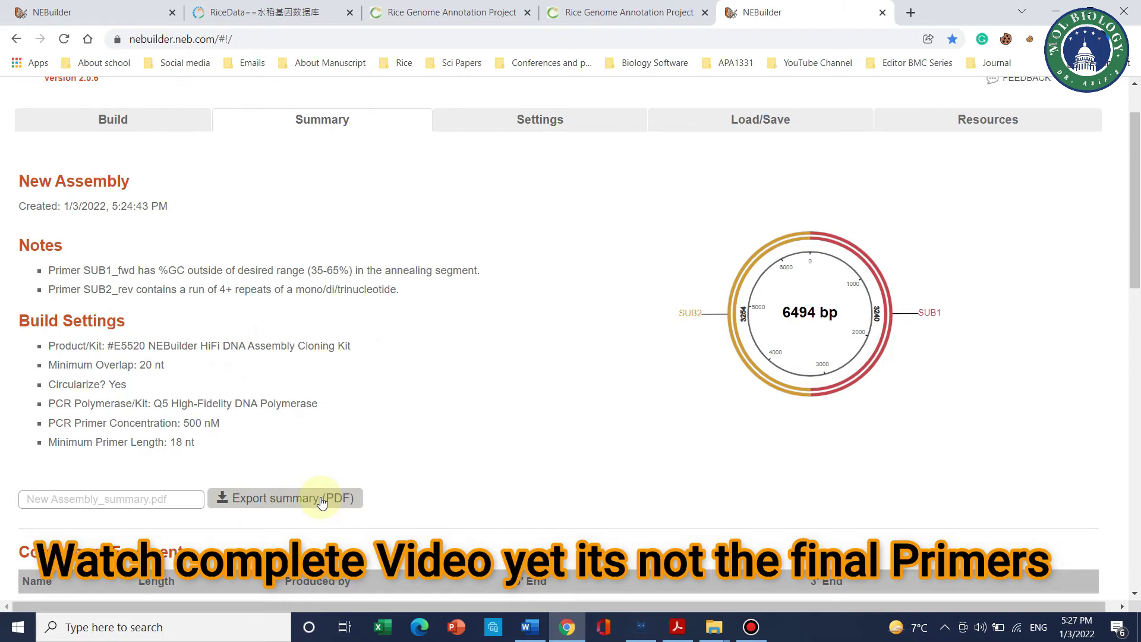
Export the summary as New Assembly_summary.pdf and open the downloaded file.
left_click(321, 502)
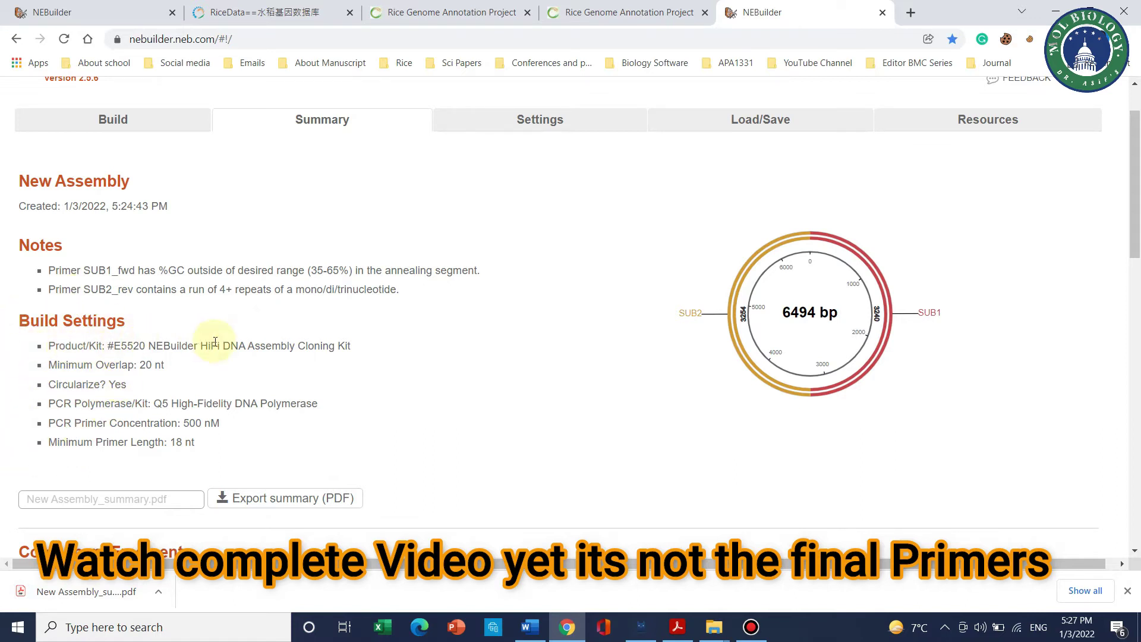
scroll(177, 480, "down", 1)
left_click(86, 592)
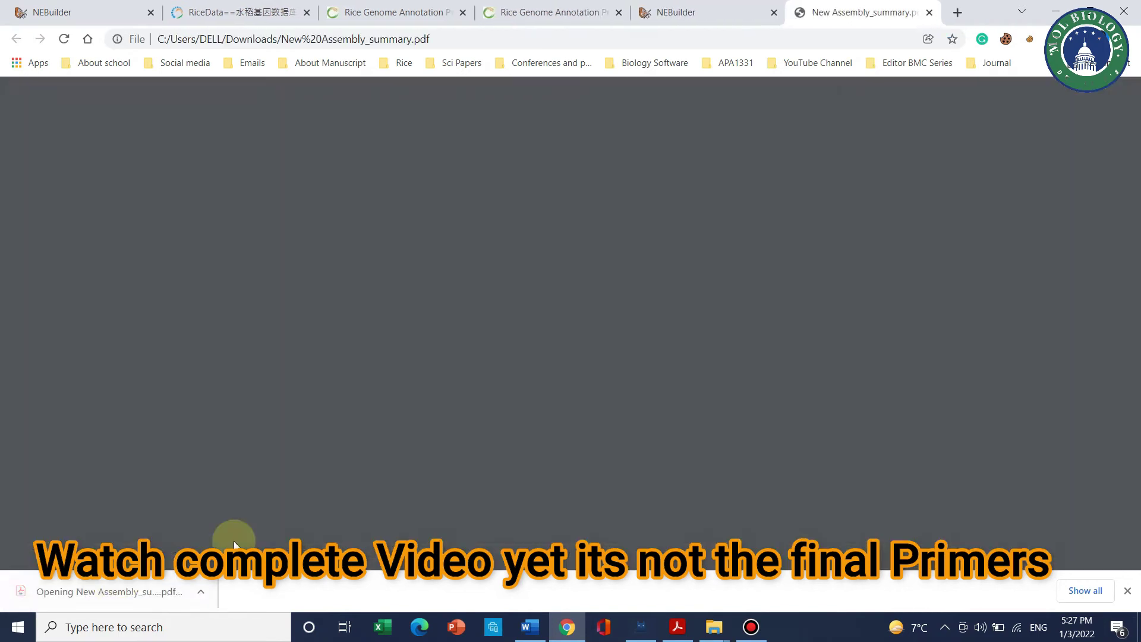
Check SUB1's 3260 bp fragment length in the first summary PDF.
scroll(583, 256, "down", 3)
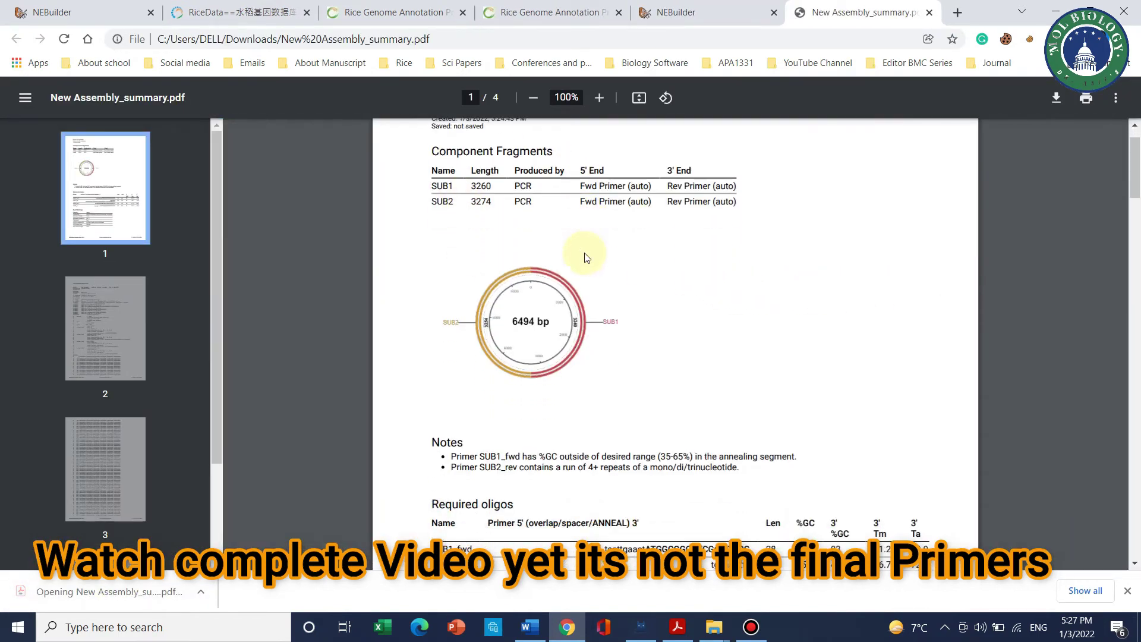
scroll(586, 255, "down", 3)
scroll(586, 254, "up", 7)
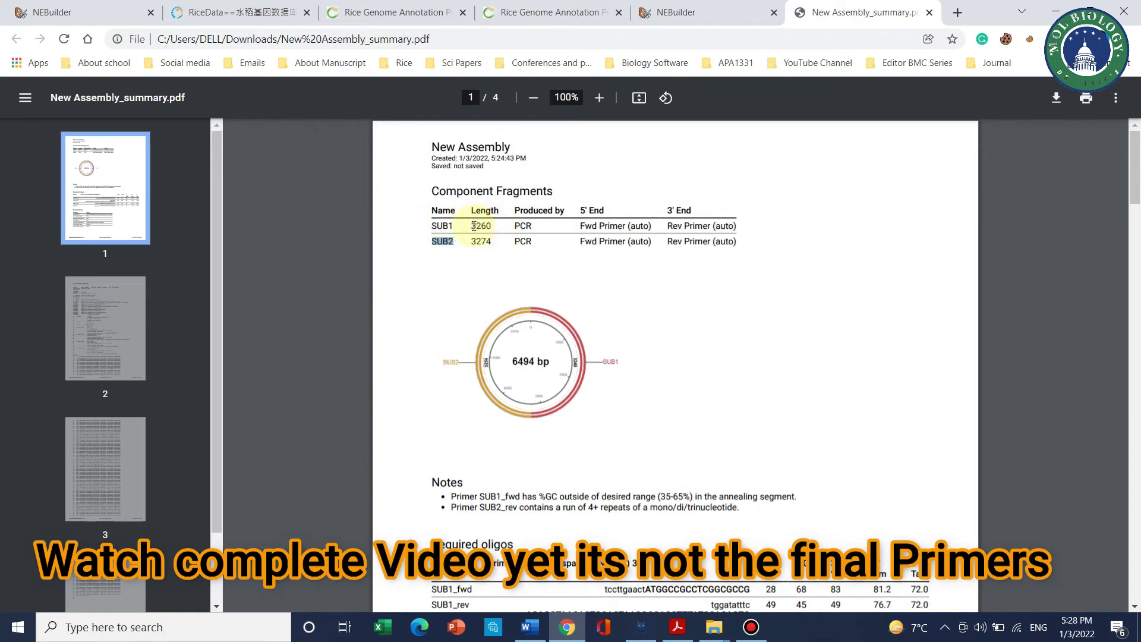
left_click_drag(498, 227, 494, 229)
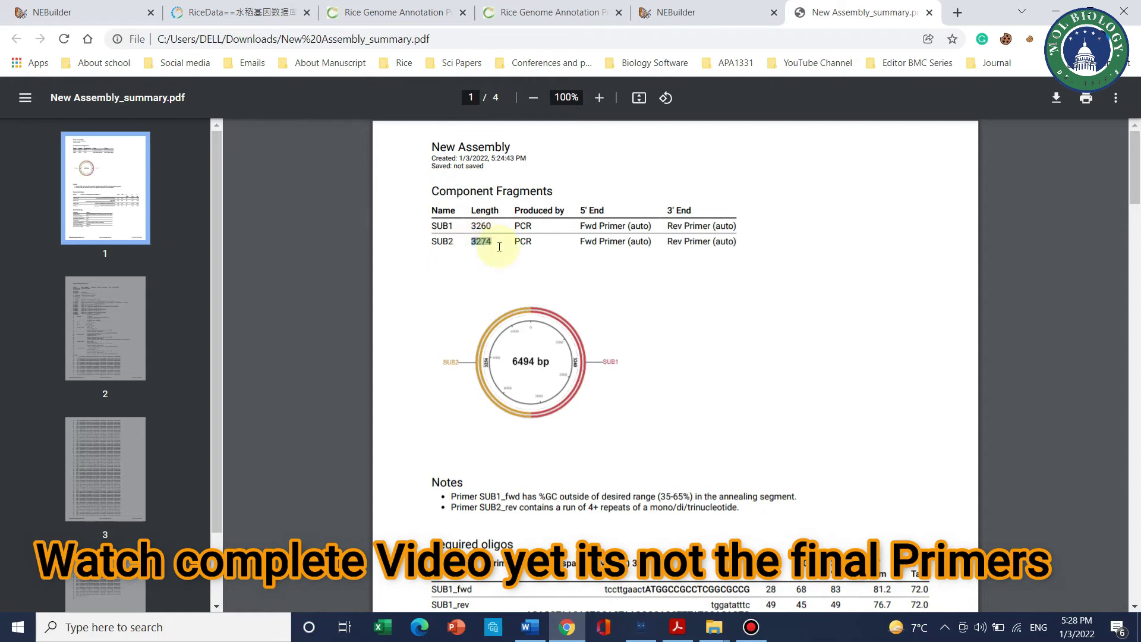
scroll(683, 273, "down", 9)
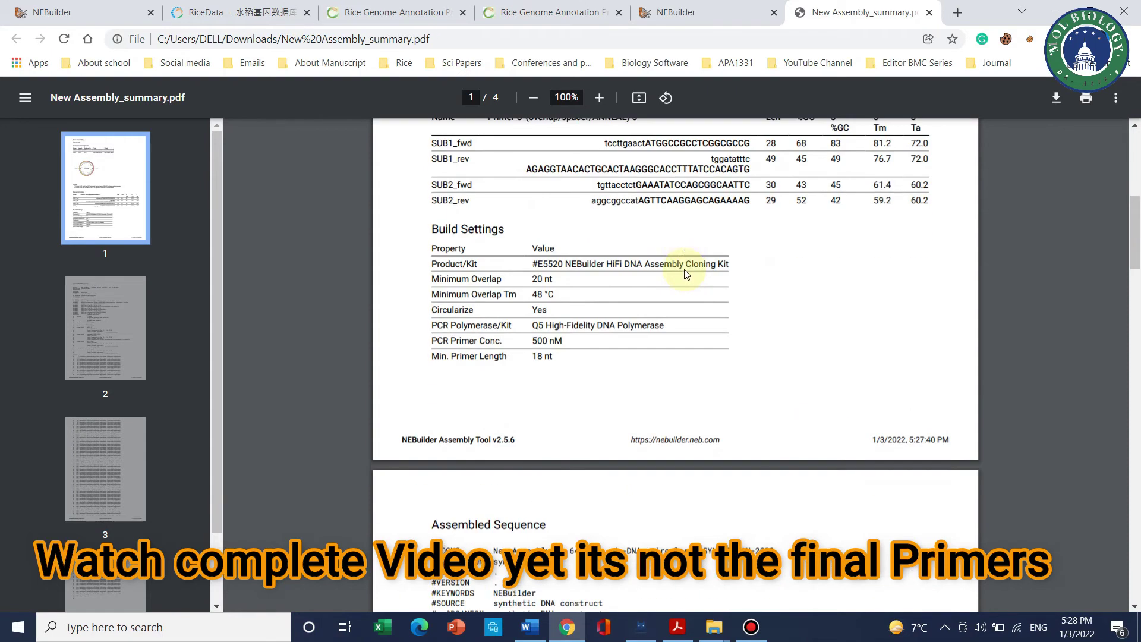
scroll(653, 281, "up", 4)
Review the SUB1_fwd through SUB2_fwd primer rows, then return to the NEBuilder tab.
left_click_drag(603, 292, 752, 345)
left_click(750, 356)
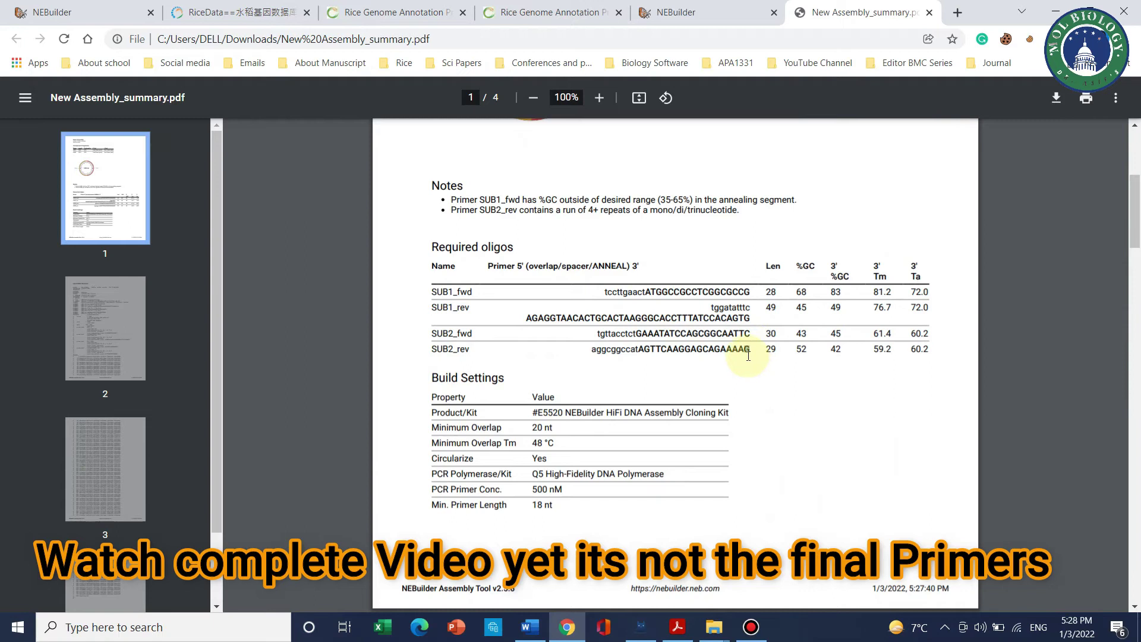
left_click_drag(605, 292, 748, 337)
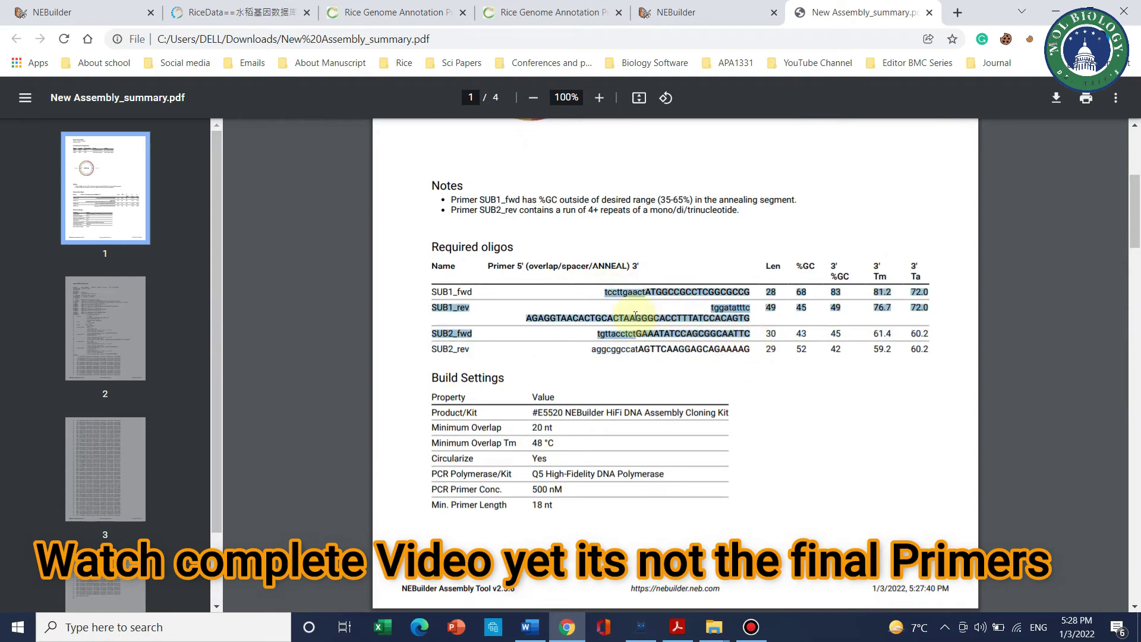
left_click(643, 373)
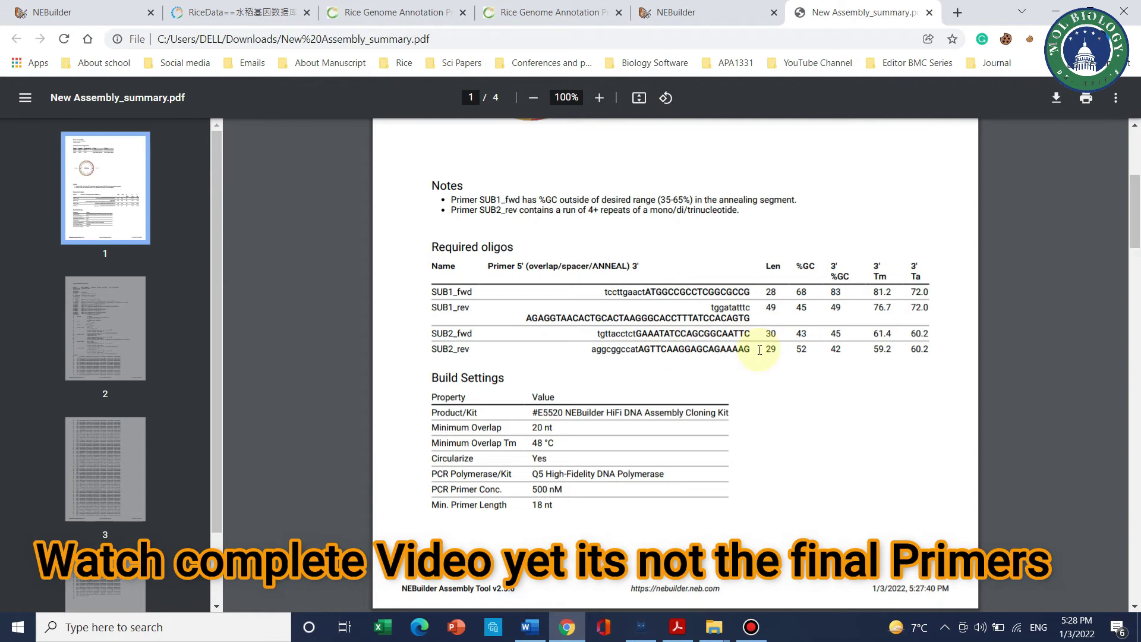
scroll(693, 382, "down", 1)
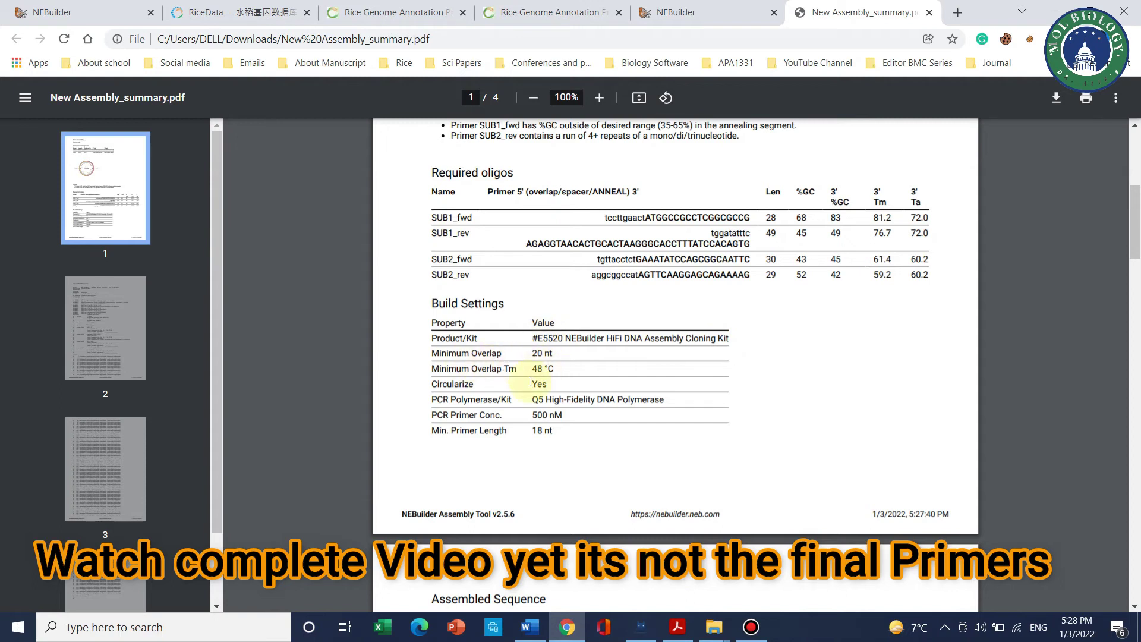
scroll(459, 382, "up", 6)
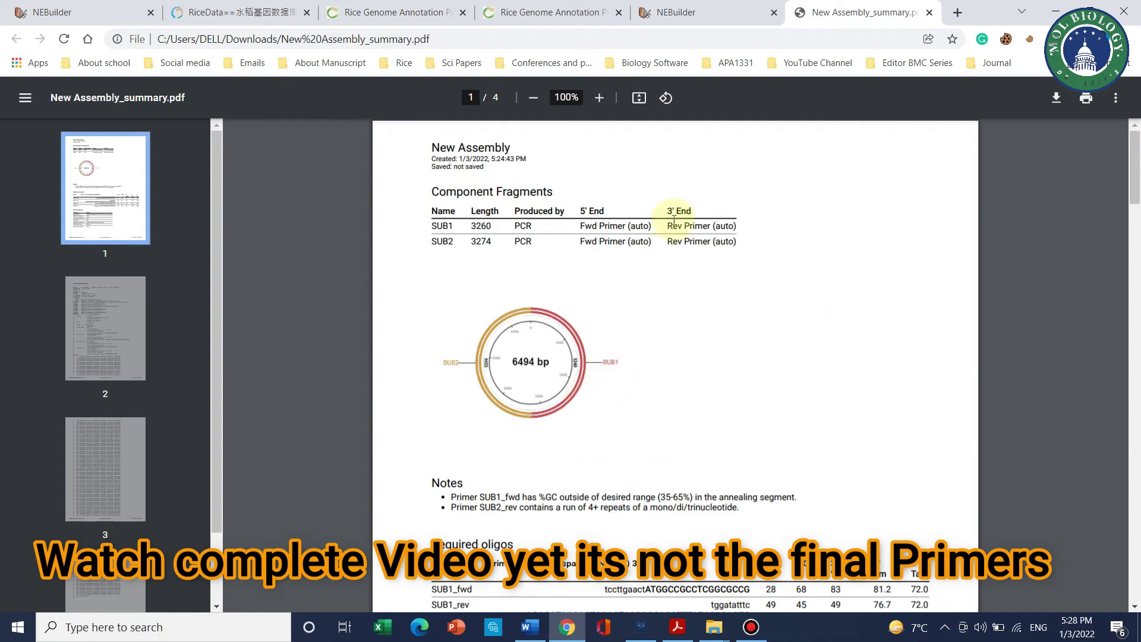
left_click(695, 12)
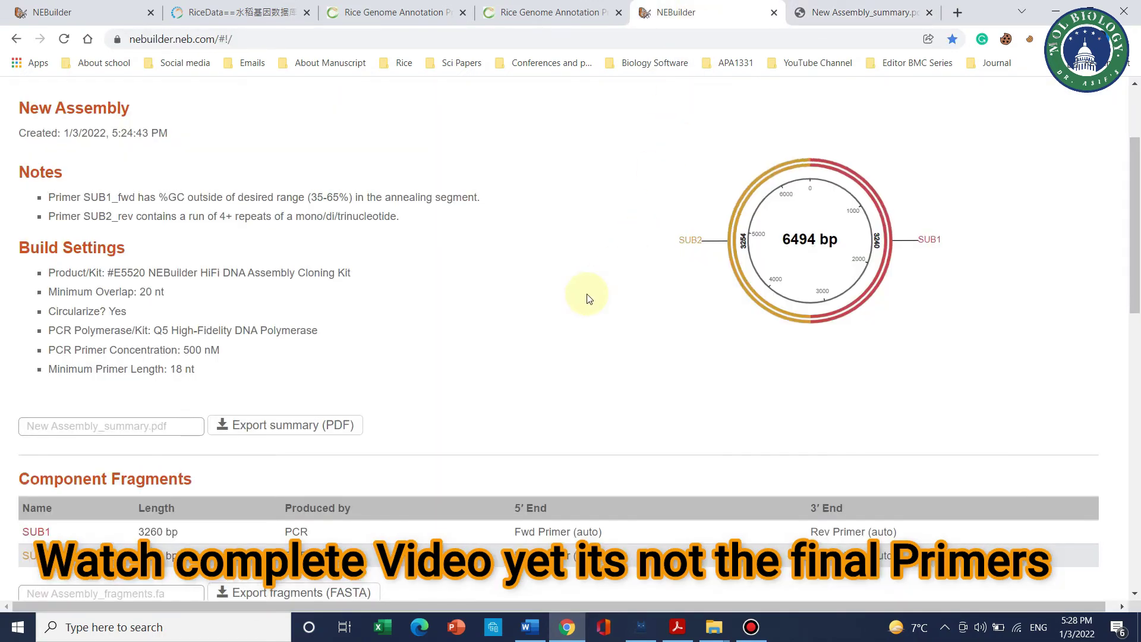
Uncheck Circularize, keep the HiFi DNA Assembly Cloning Kit, and select OneTaq DNA Polymerase (Standard Buffer).
left_click(181, 179)
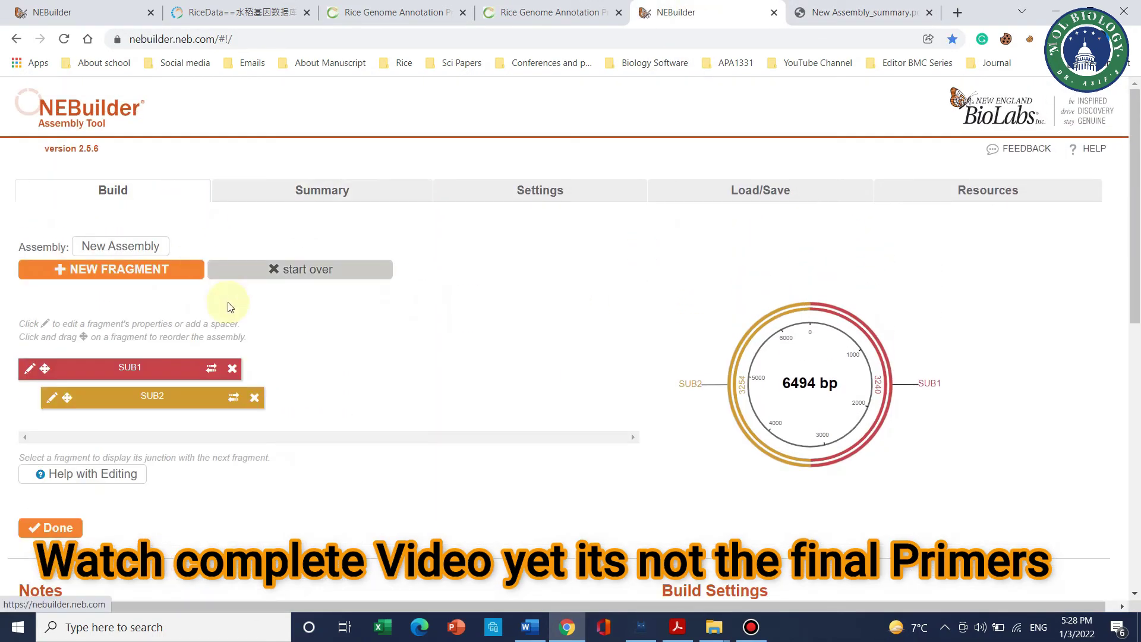
scroll(338, 364, "down", 6)
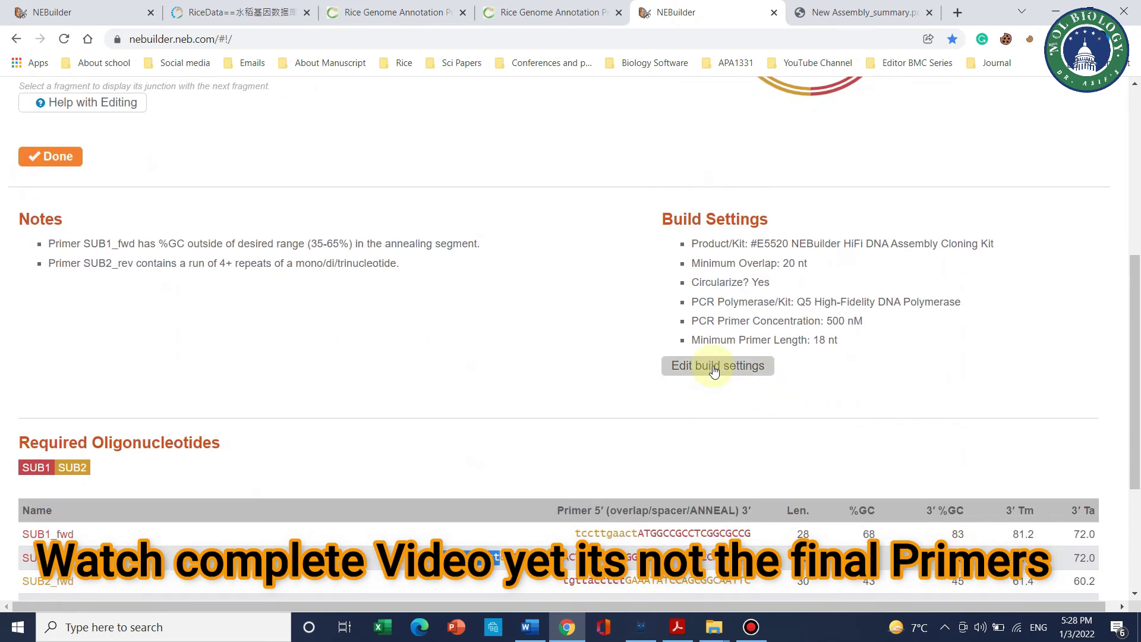
left_click(737, 371)
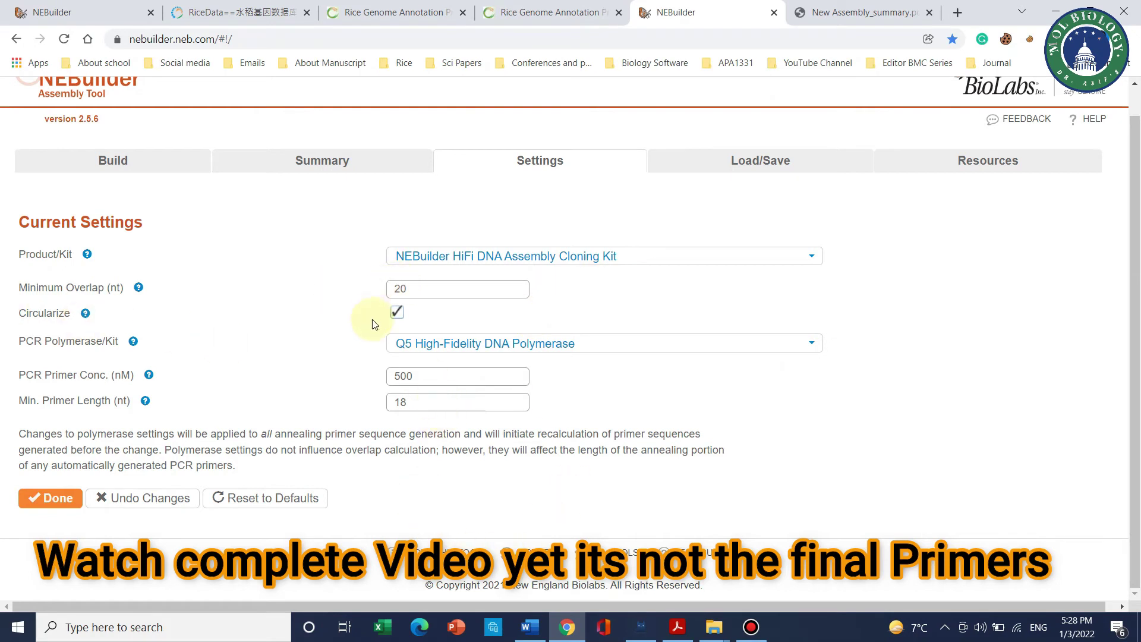
left_click(396, 313)
left_click(747, 261)
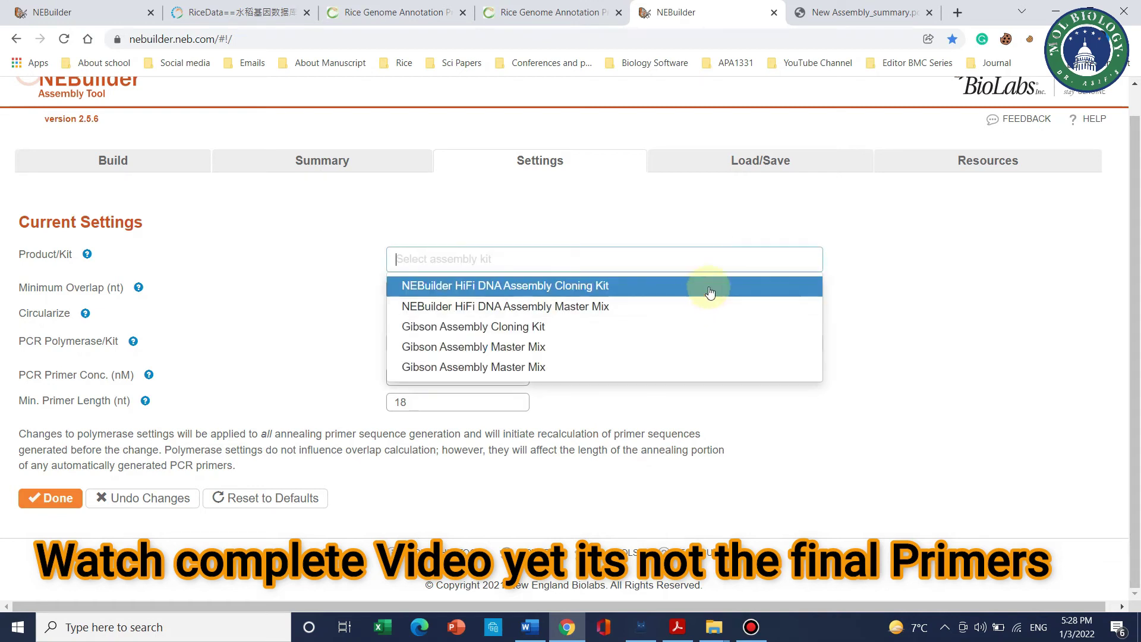
left_click(623, 291)
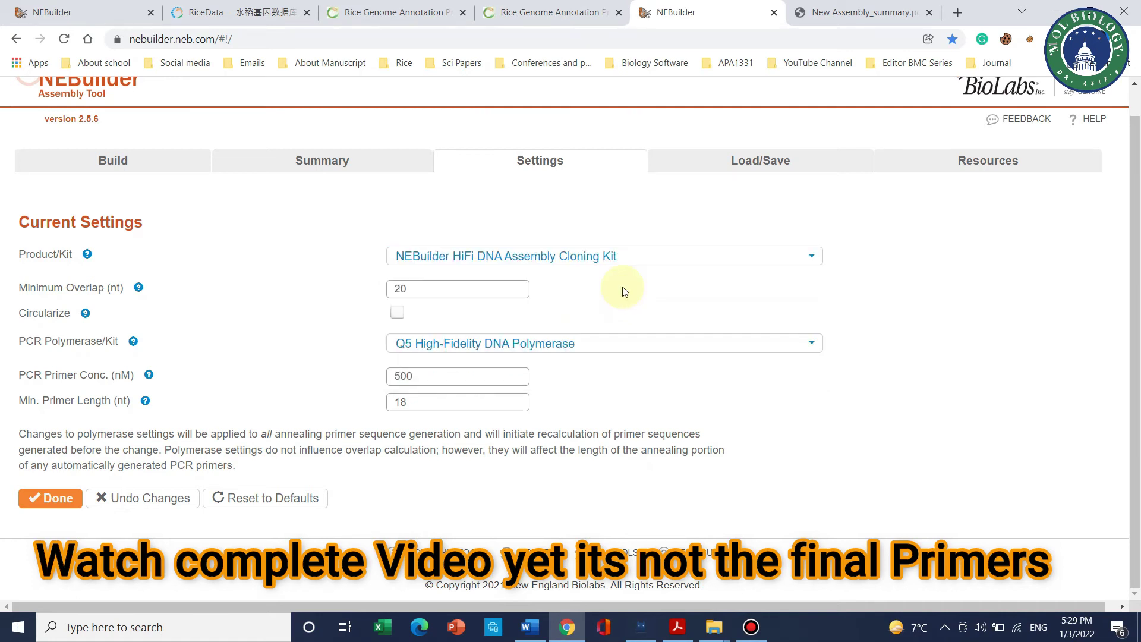
left_click(690, 344)
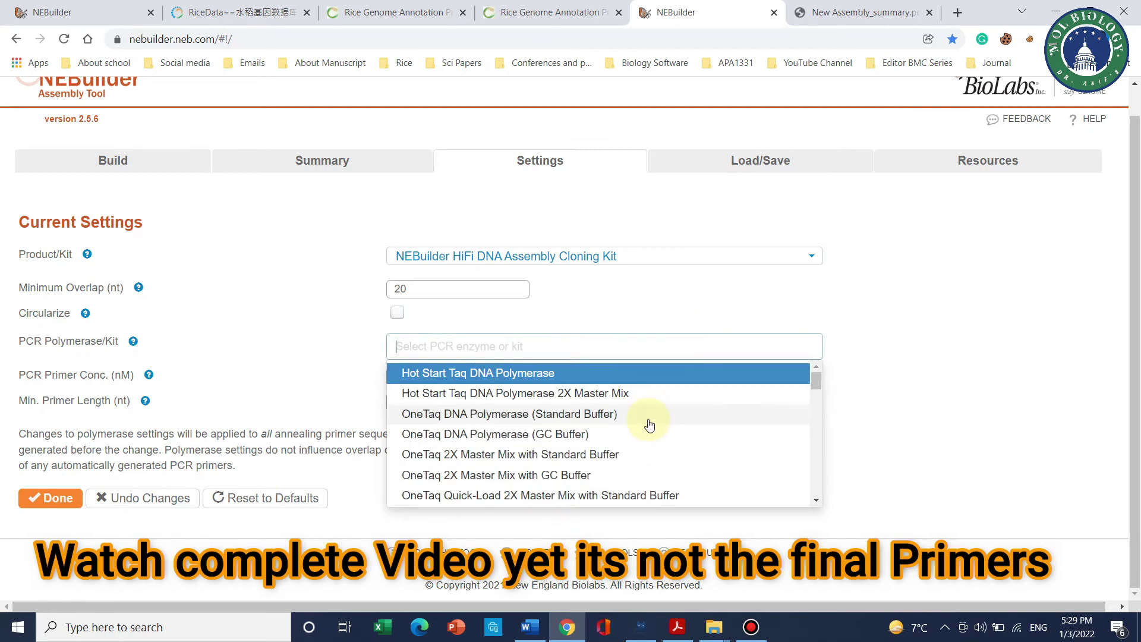
left_click(432, 416)
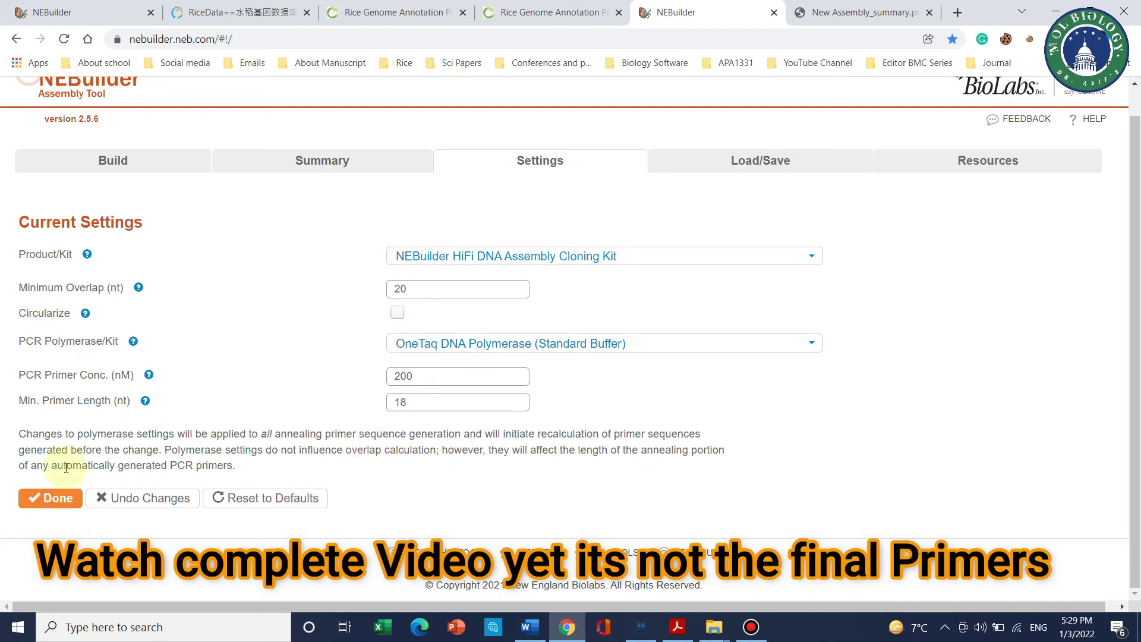
left_click(40, 504)
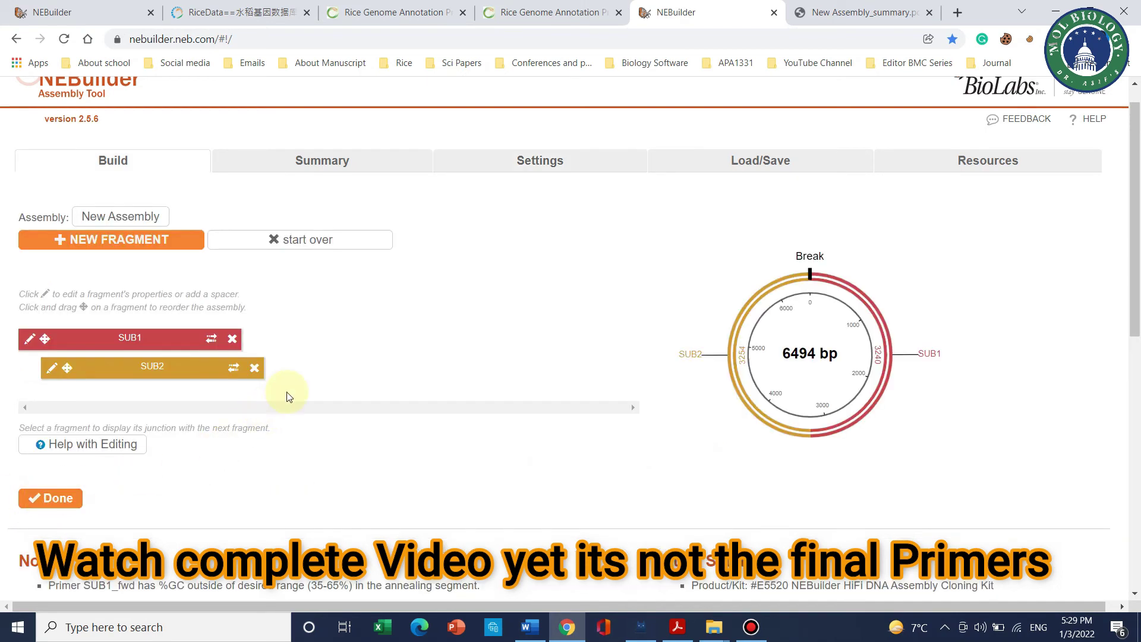
Export the updated summary as New Assembly_summary (1).pdf and open it.
scroll(324, 378, "down", 3)
scroll(324, 379, "down", 7)
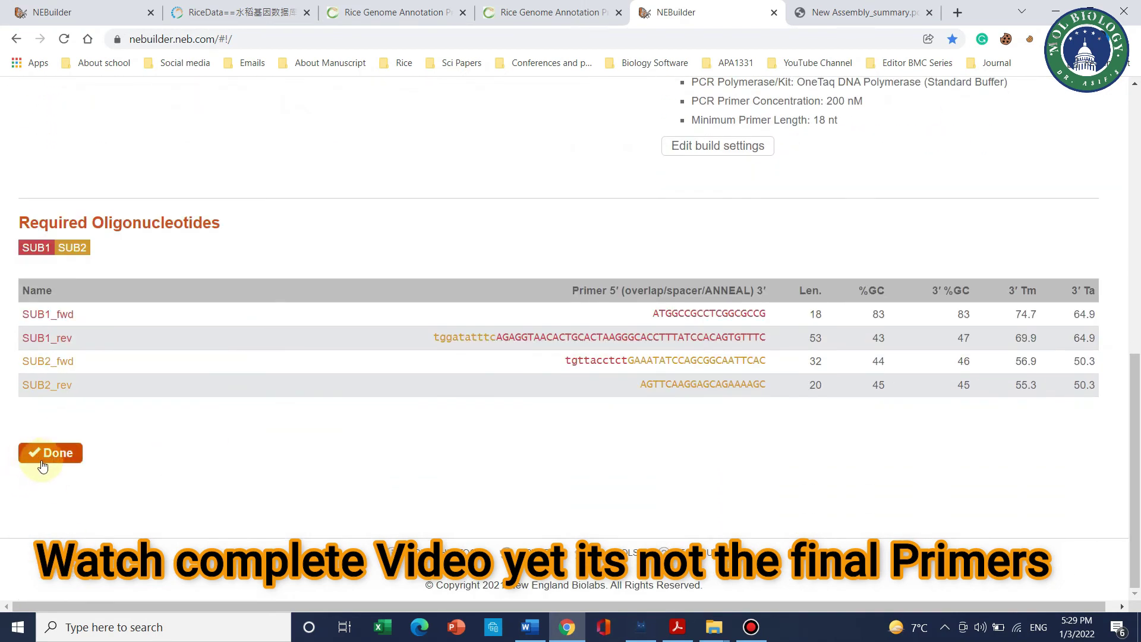
left_click(52, 456)
scroll(332, 368, "up", 8)
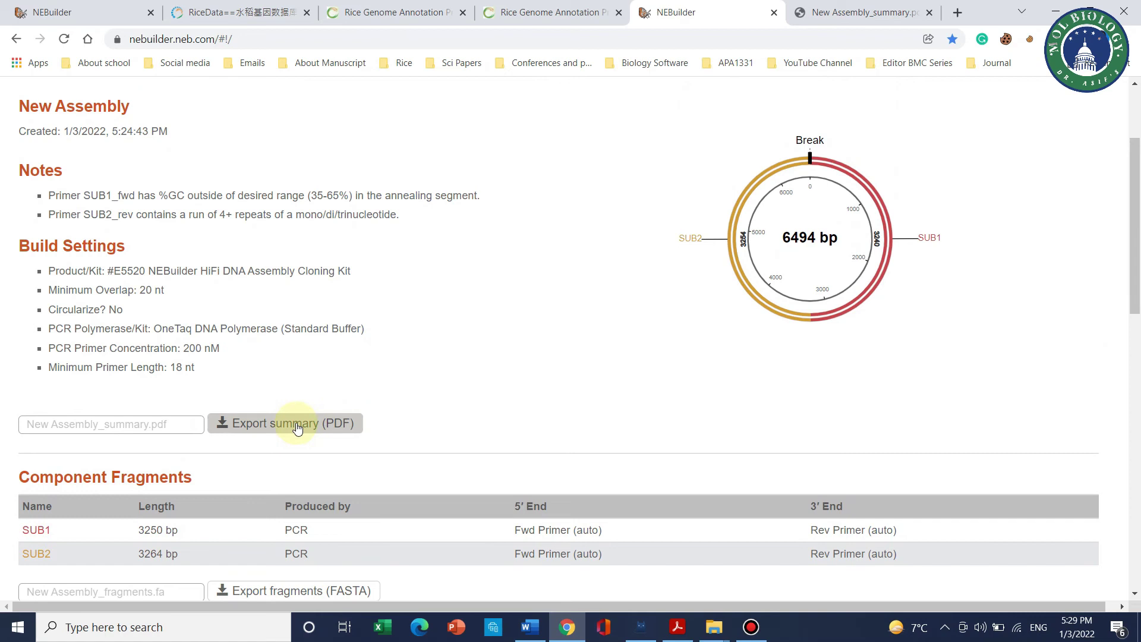
left_click(297, 428)
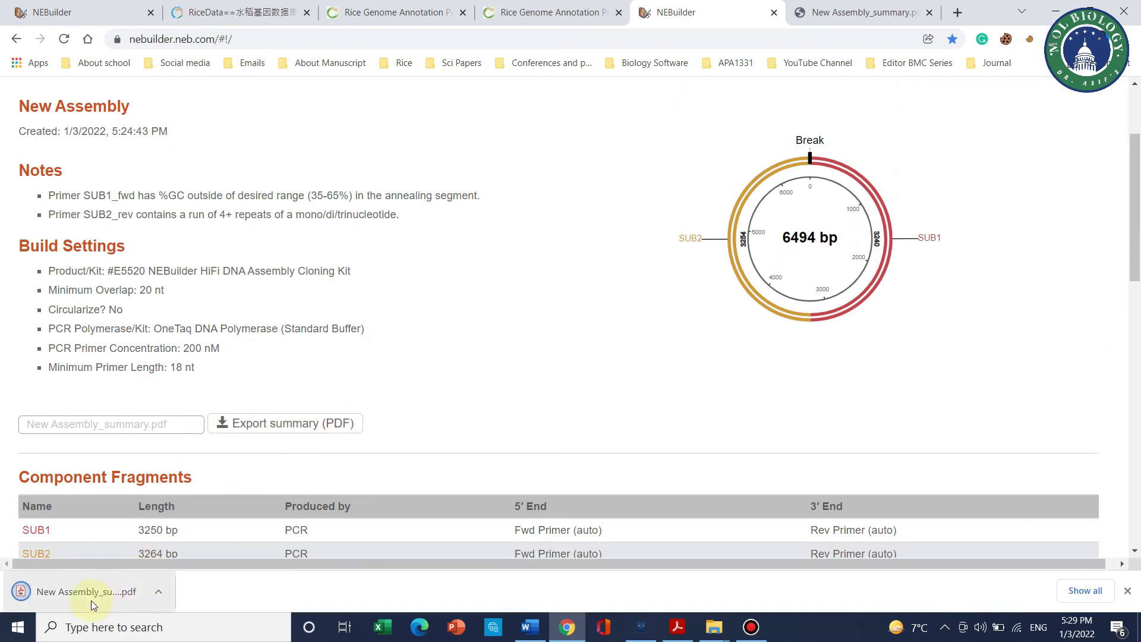
left_click(94, 590)
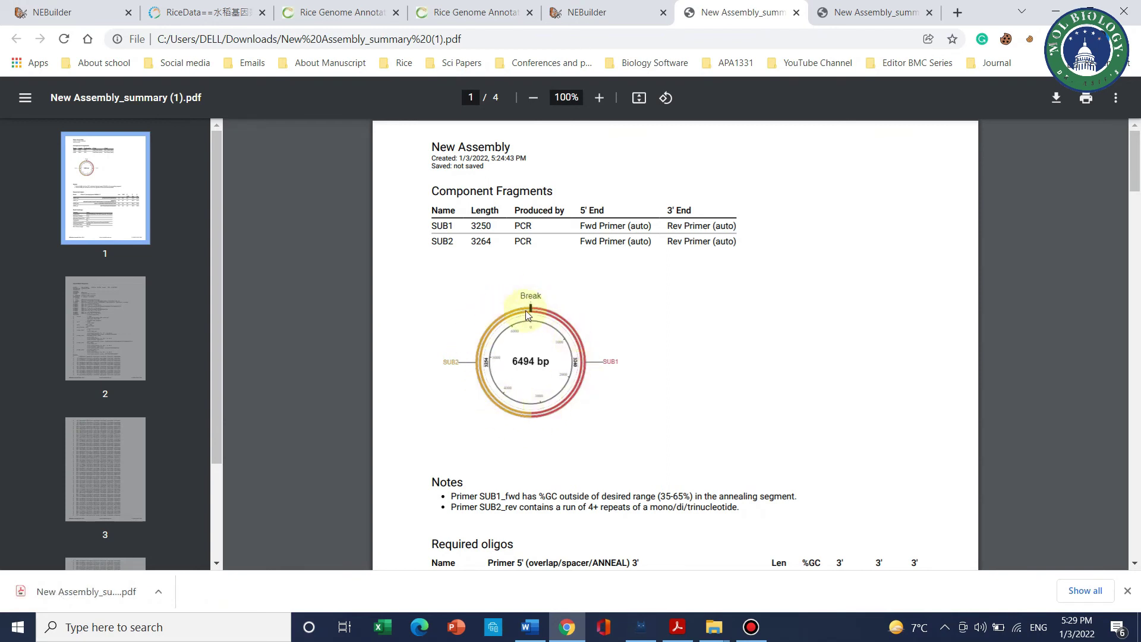
scroll(528, 314, "down", 7)
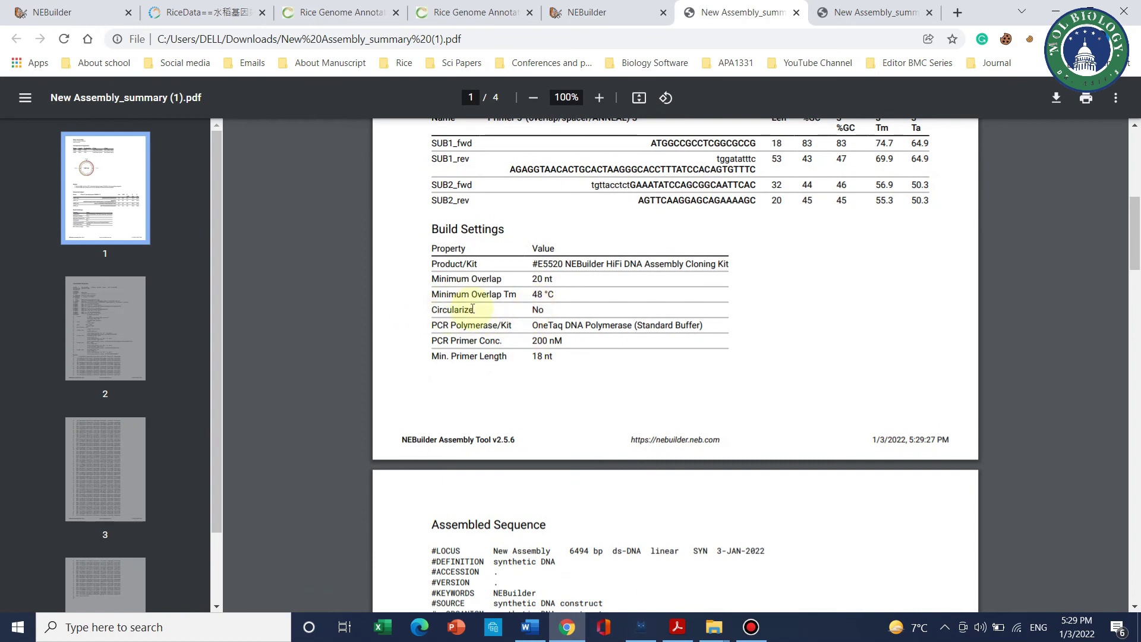
scroll(594, 291, "up", 3)
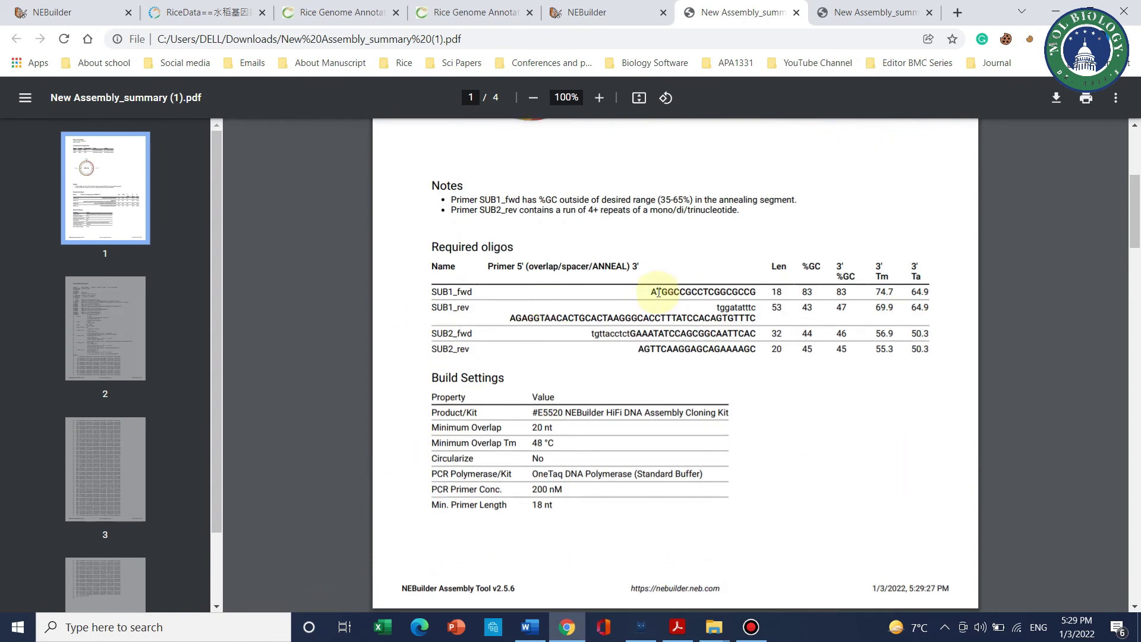
left_click_drag(651, 291, 760, 301)
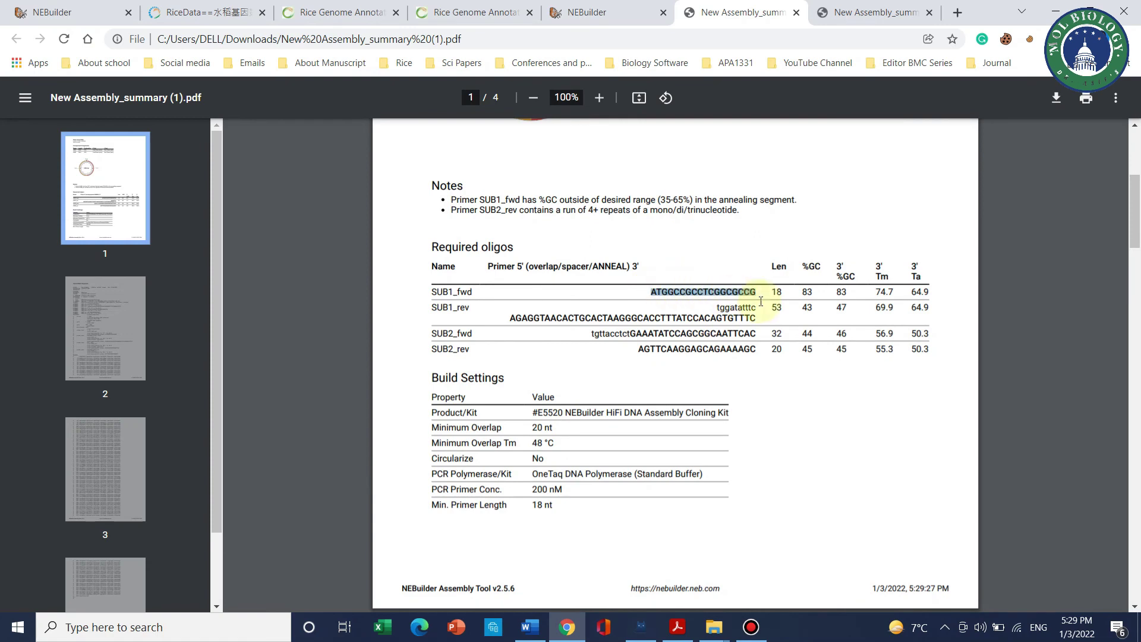
left_click(722, 310)
left_click_drag(721, 310, 757, 323)
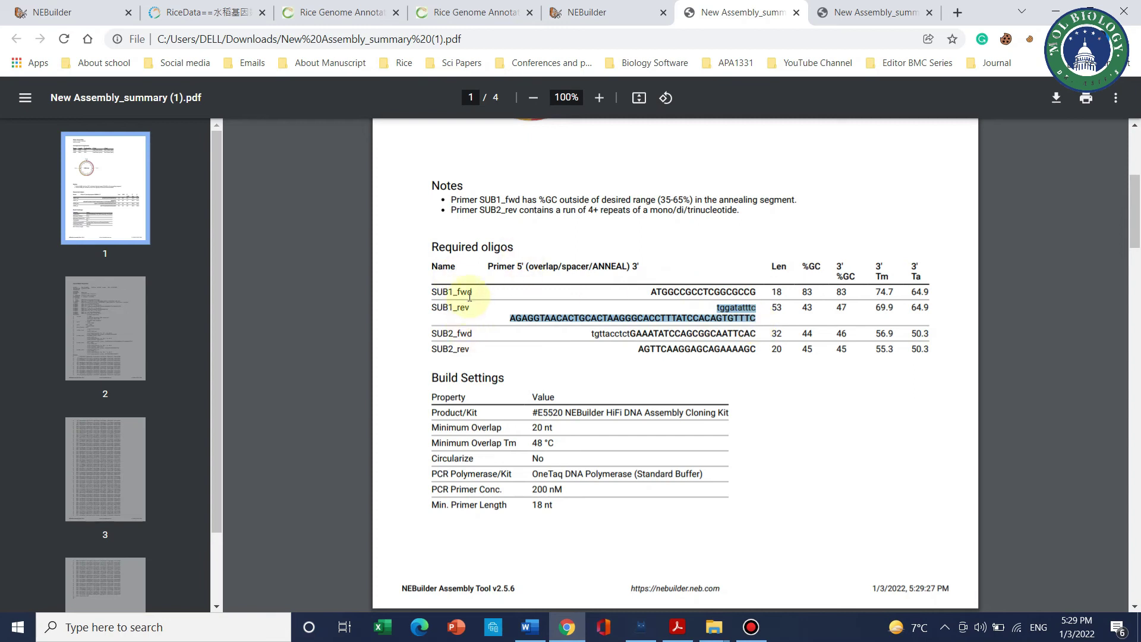
left_click_drag(591, 334, 743, 341)
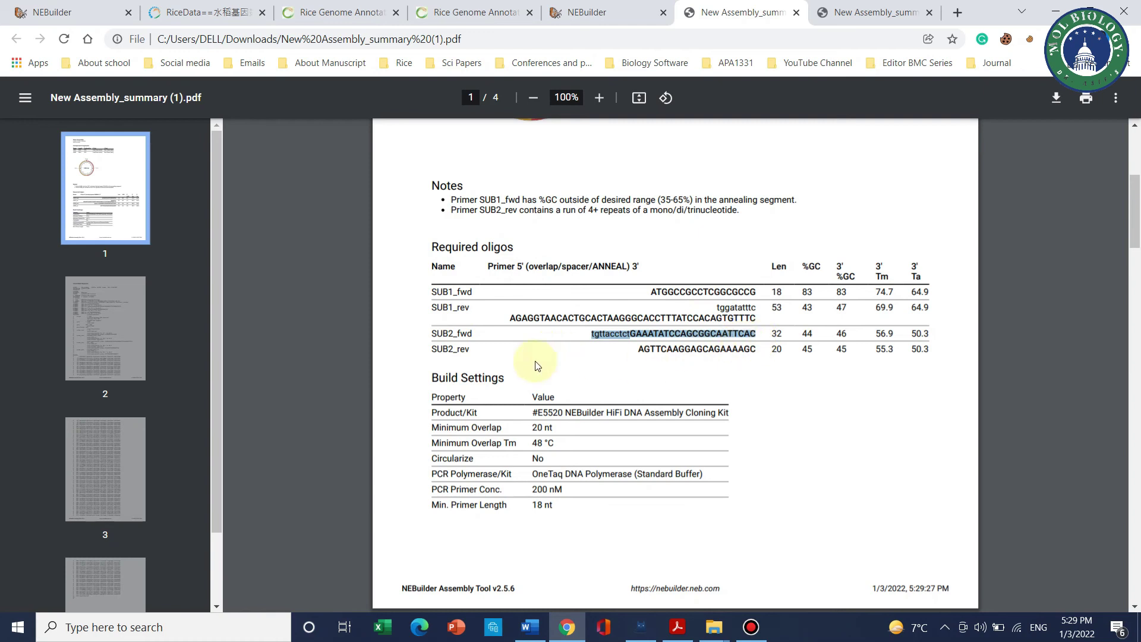
left_click_drag(638, 349, 756, 349)
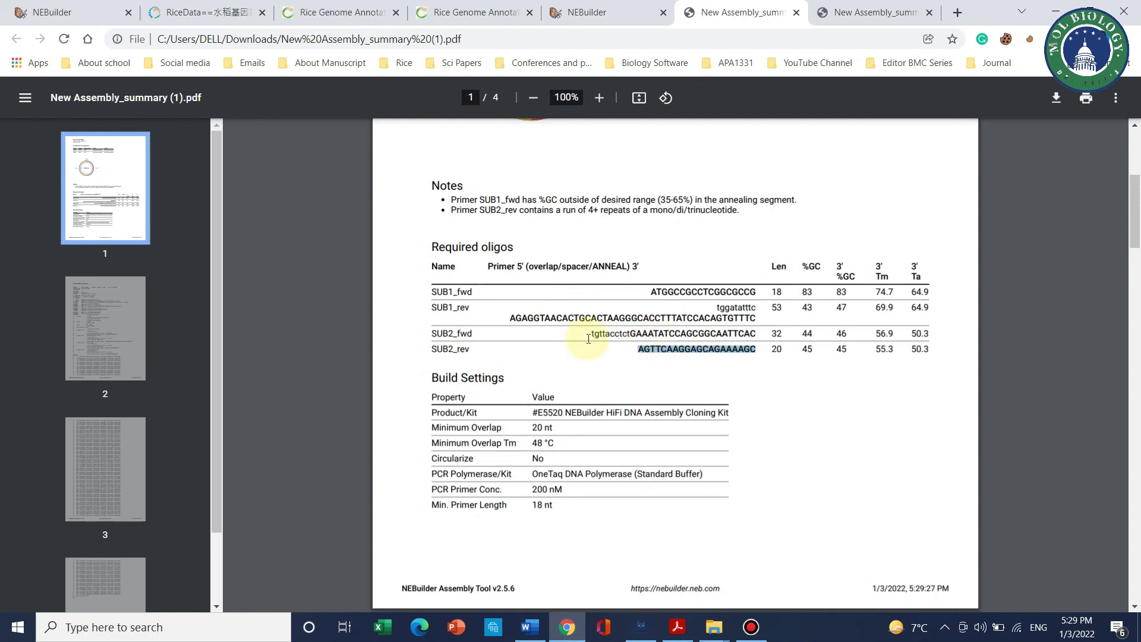
left_click_drag(590, 334, 629, 334)
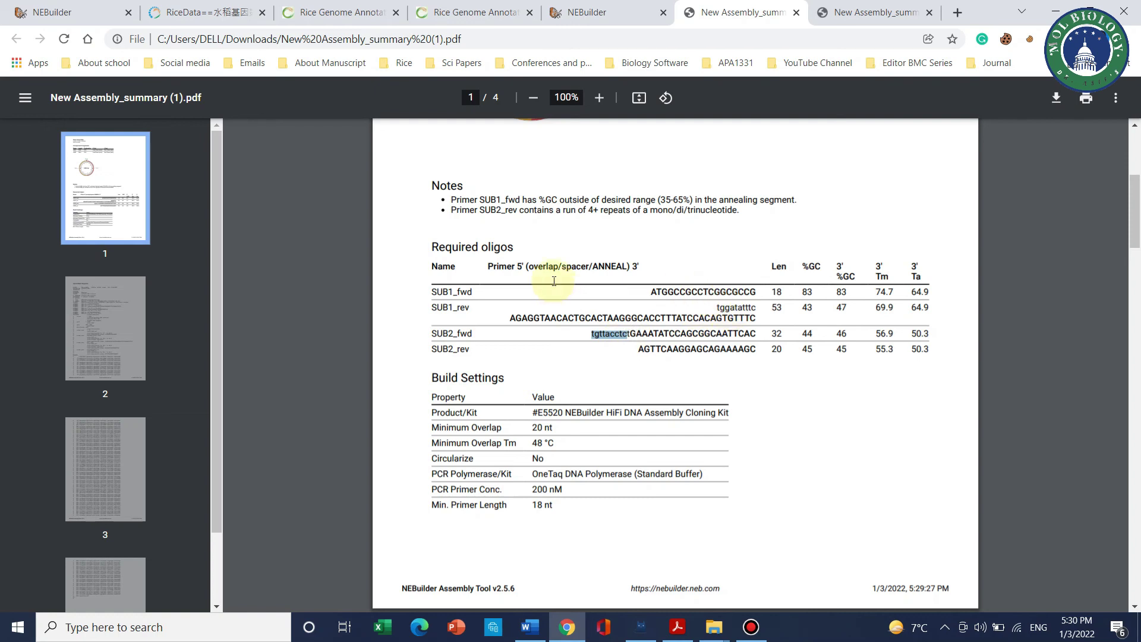
left_click_drag(591, 265, 538, 269)
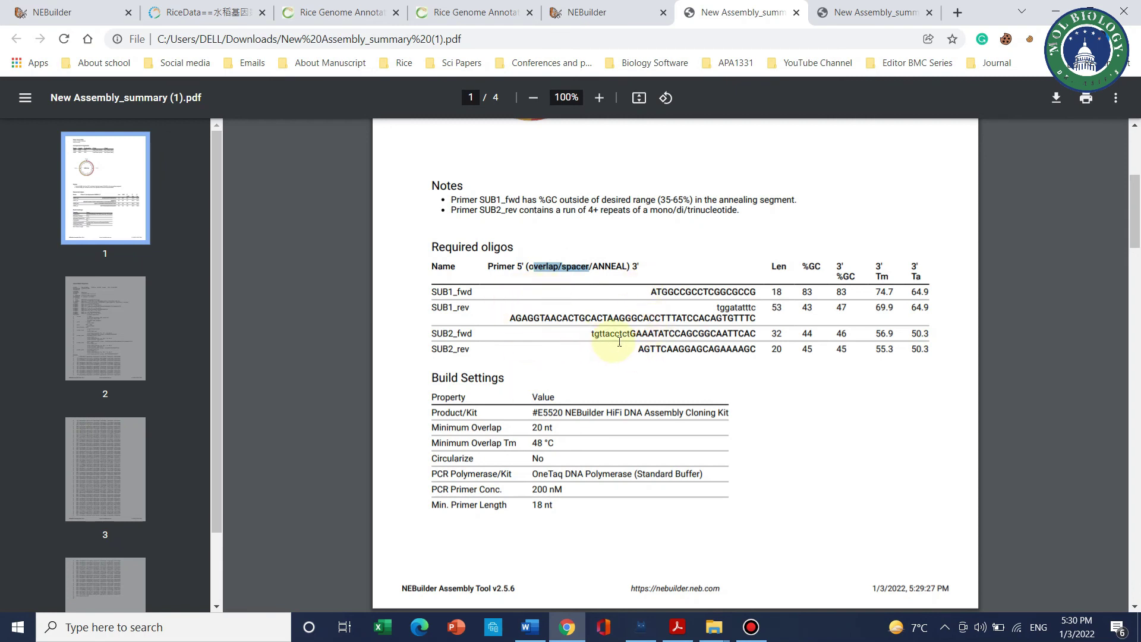
scroll(639, 359, "down", 1)
scroll(642, 361, "down", 3)
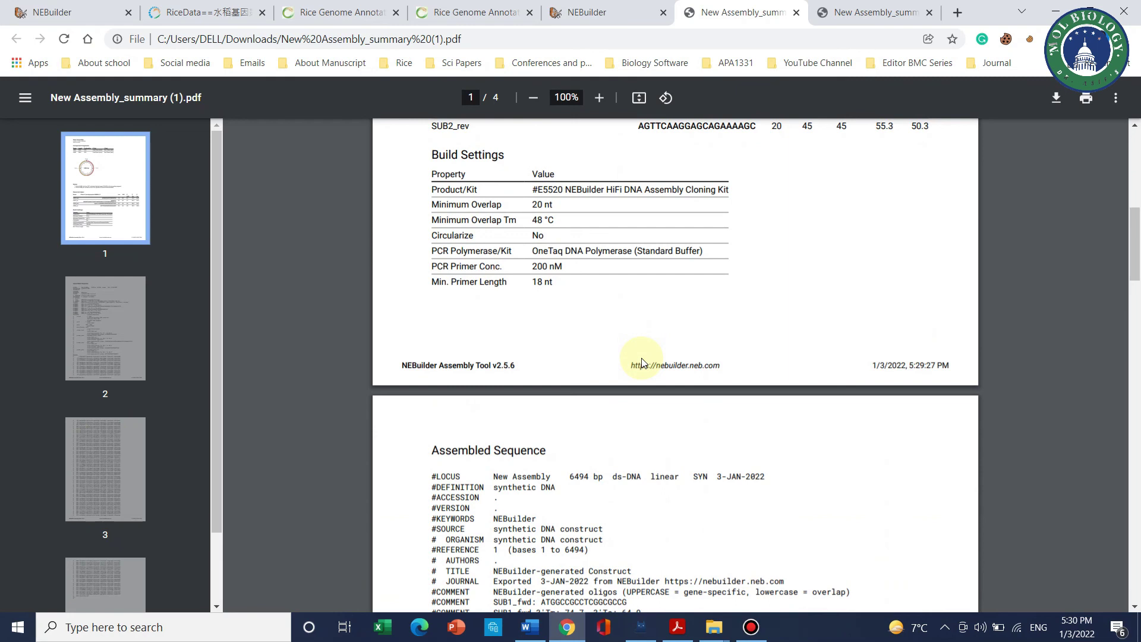